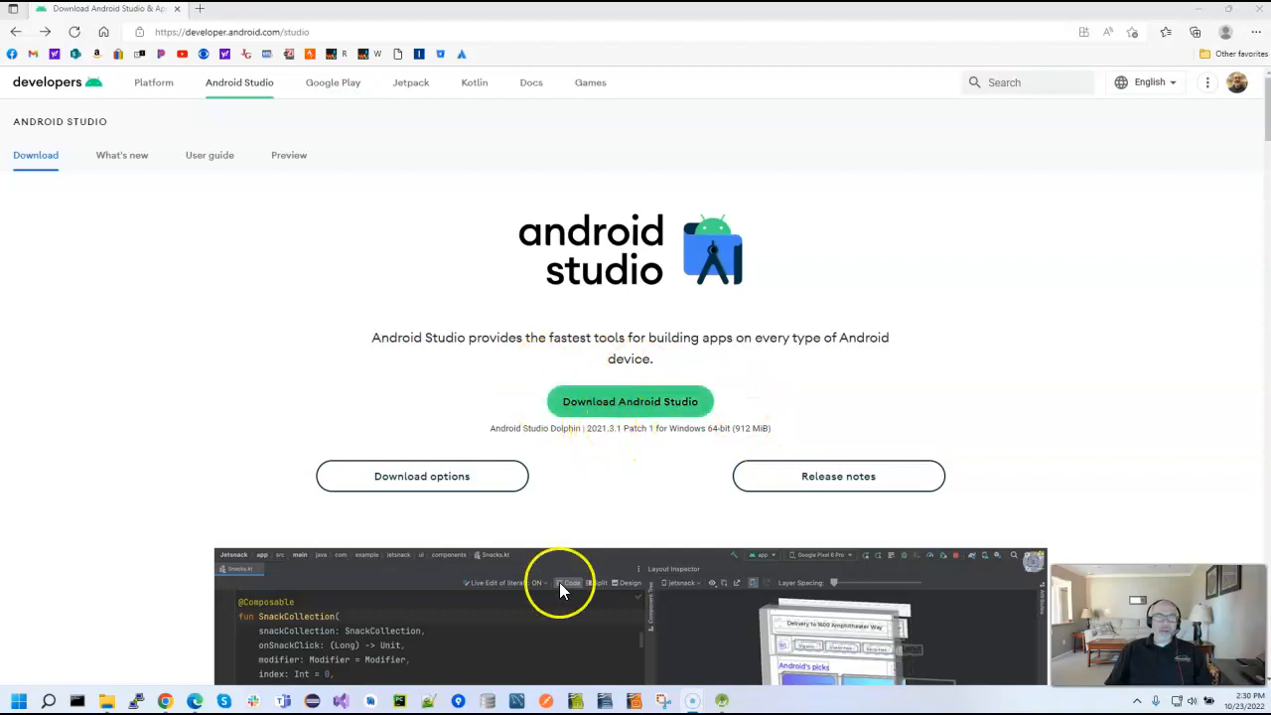
Go through the Android Studio setup wizard, leaving out the Android Virtual Device component and accepting the proposed installation location
left_click(722, 701)
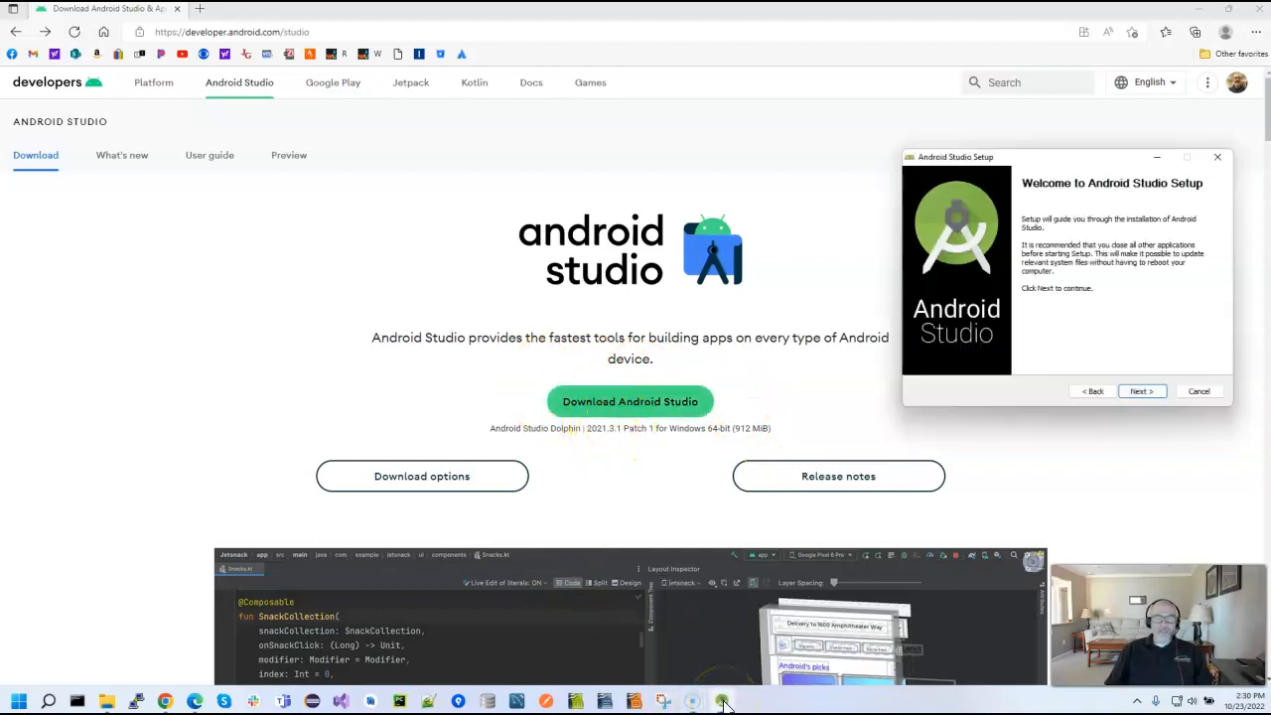
left_click_drag(1045, 163, 892, 144)
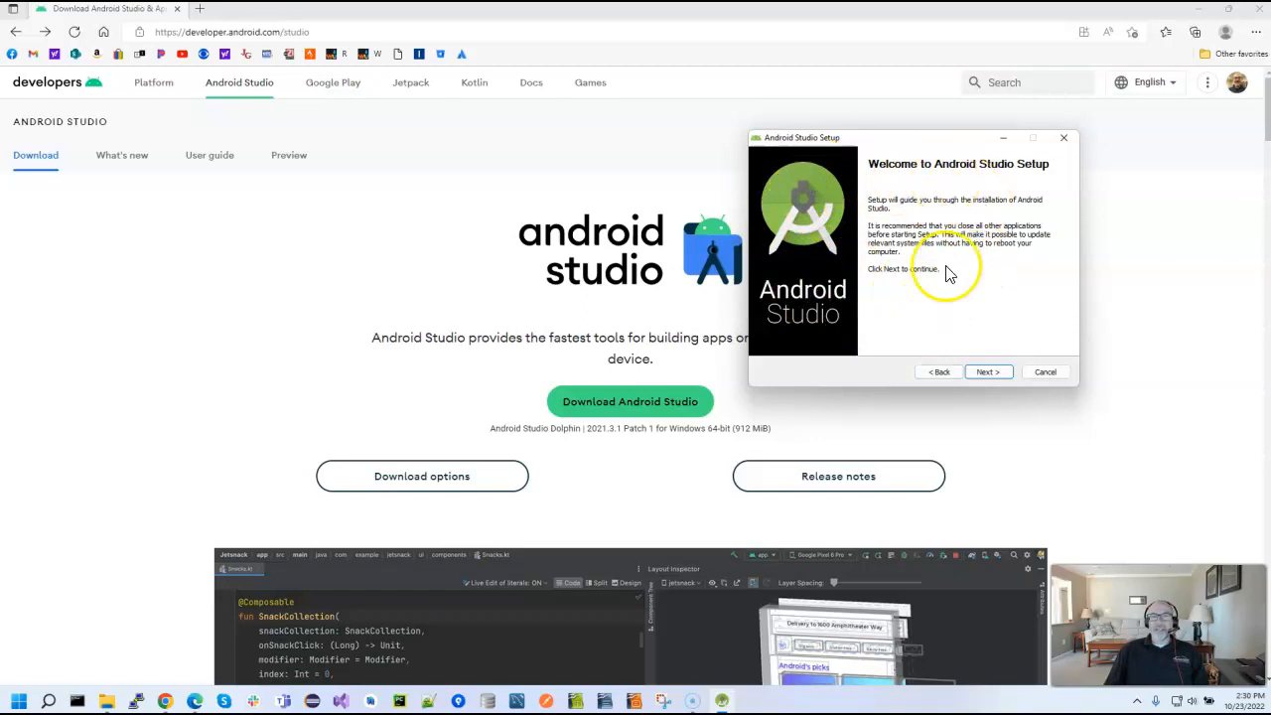
left_click(998, 374)
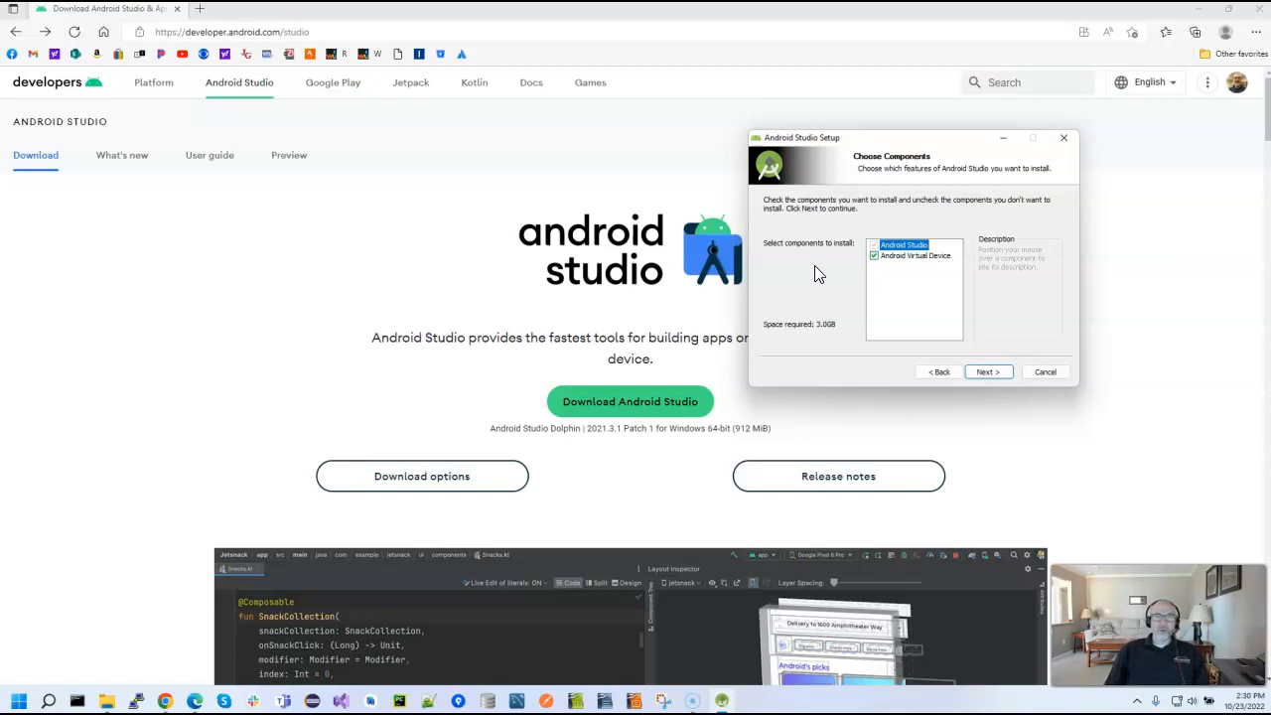
left_click(874, 257)
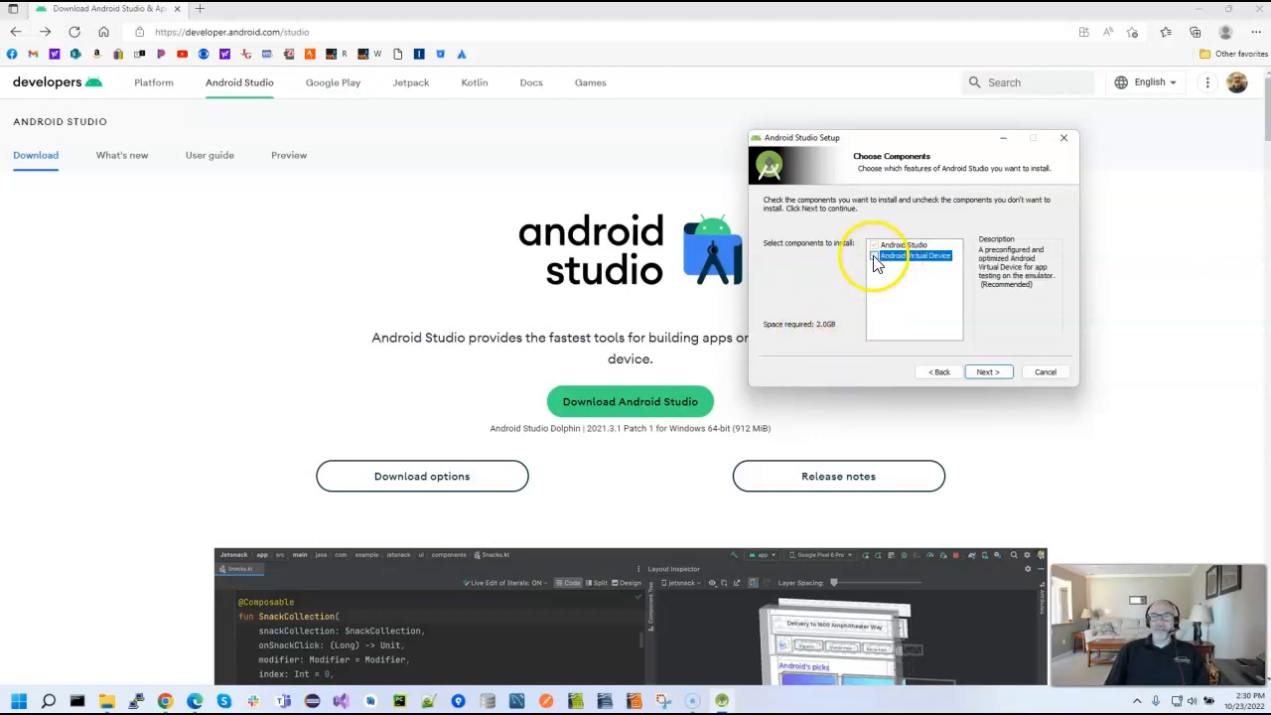
left_click(987, 373)
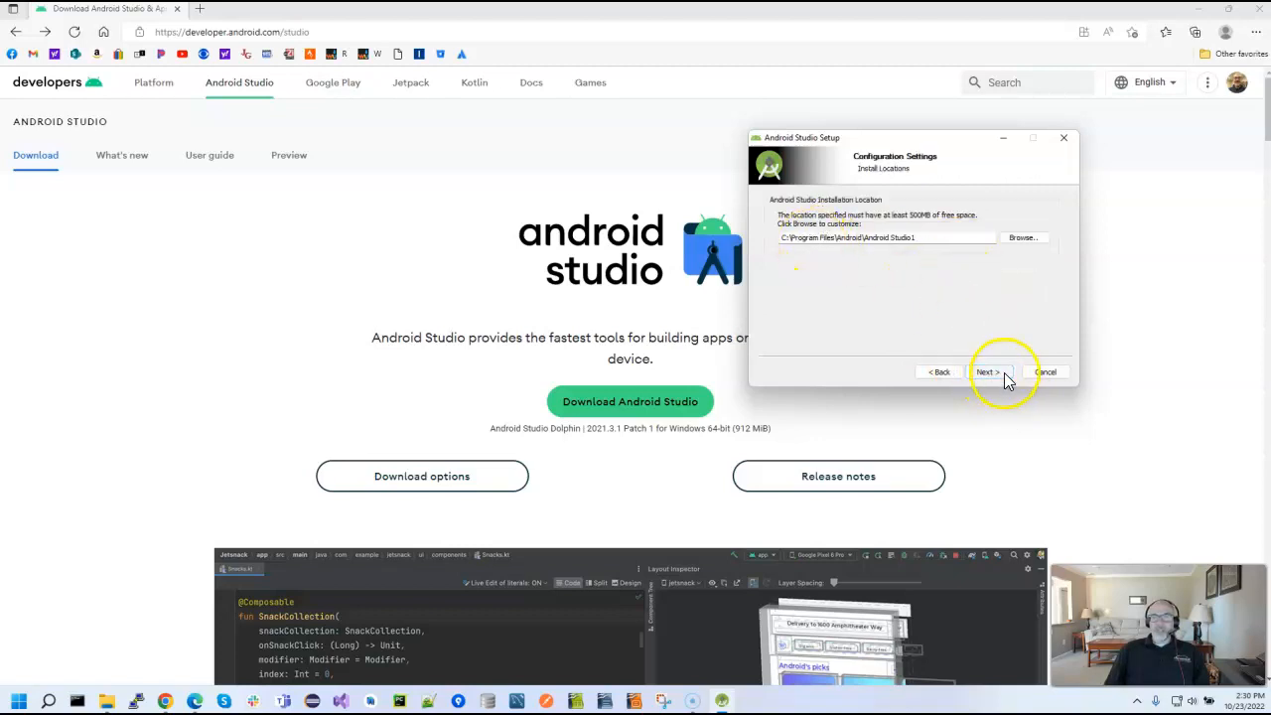
left_click(1003, 375)
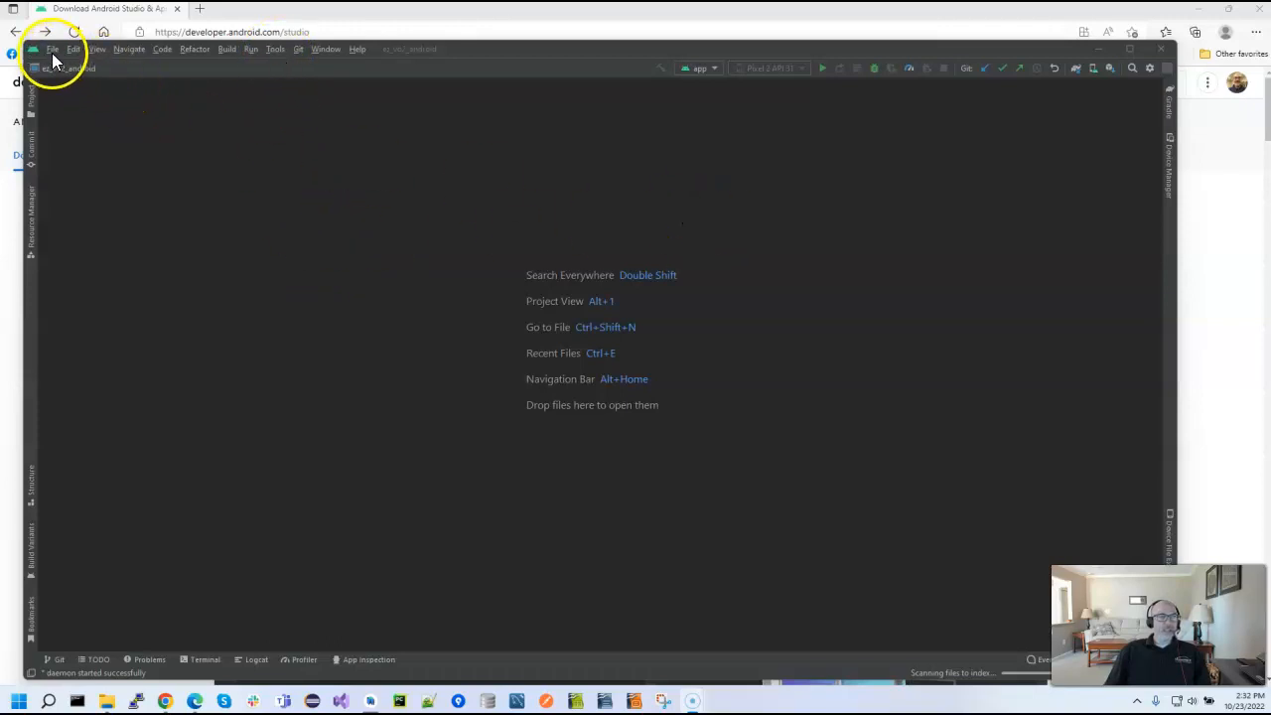
Open the SDK Manager and review the available SDK platforms with obsolete packages included
left_click(274, 51)
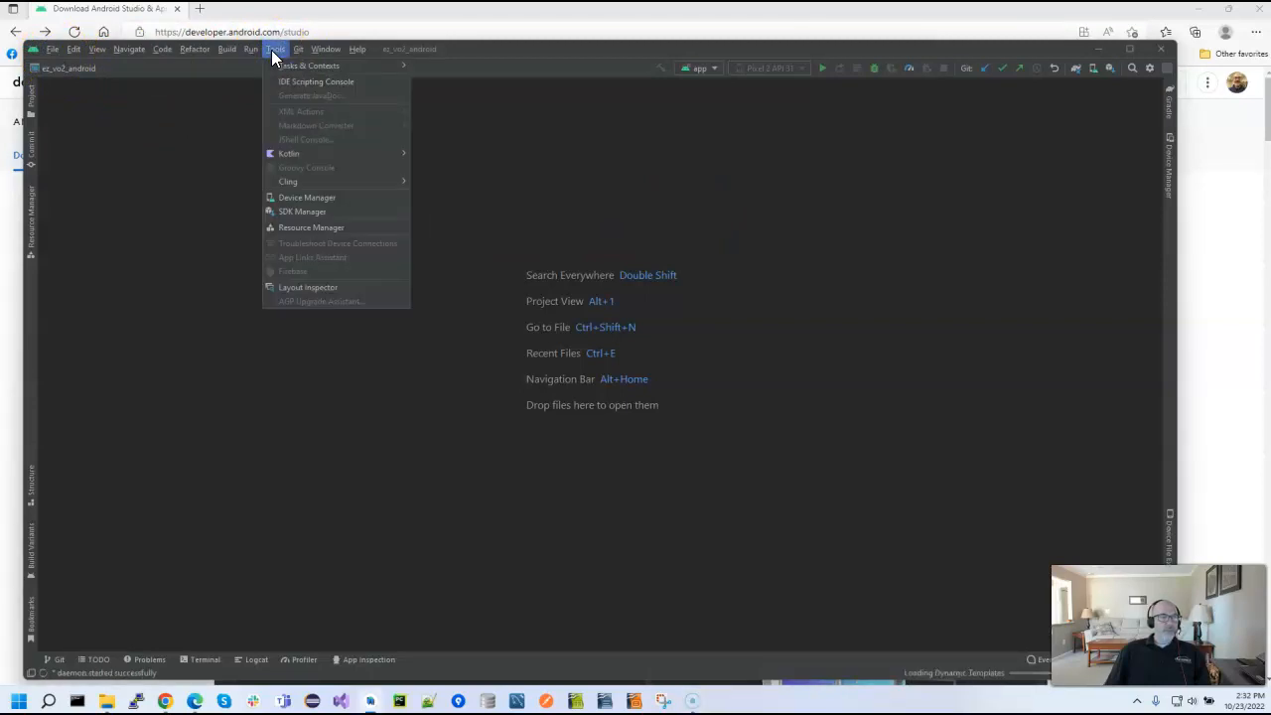
left_click(319, 211)
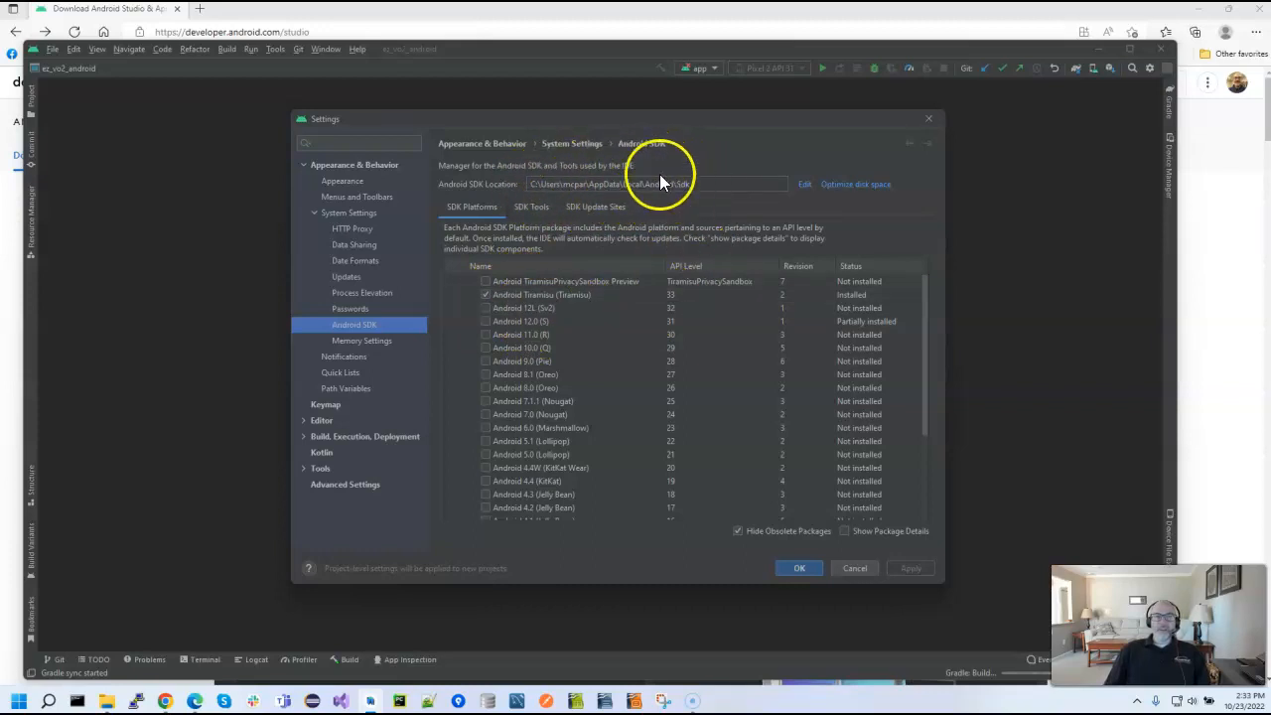
left_click_drag(925, 304, 928, 260)
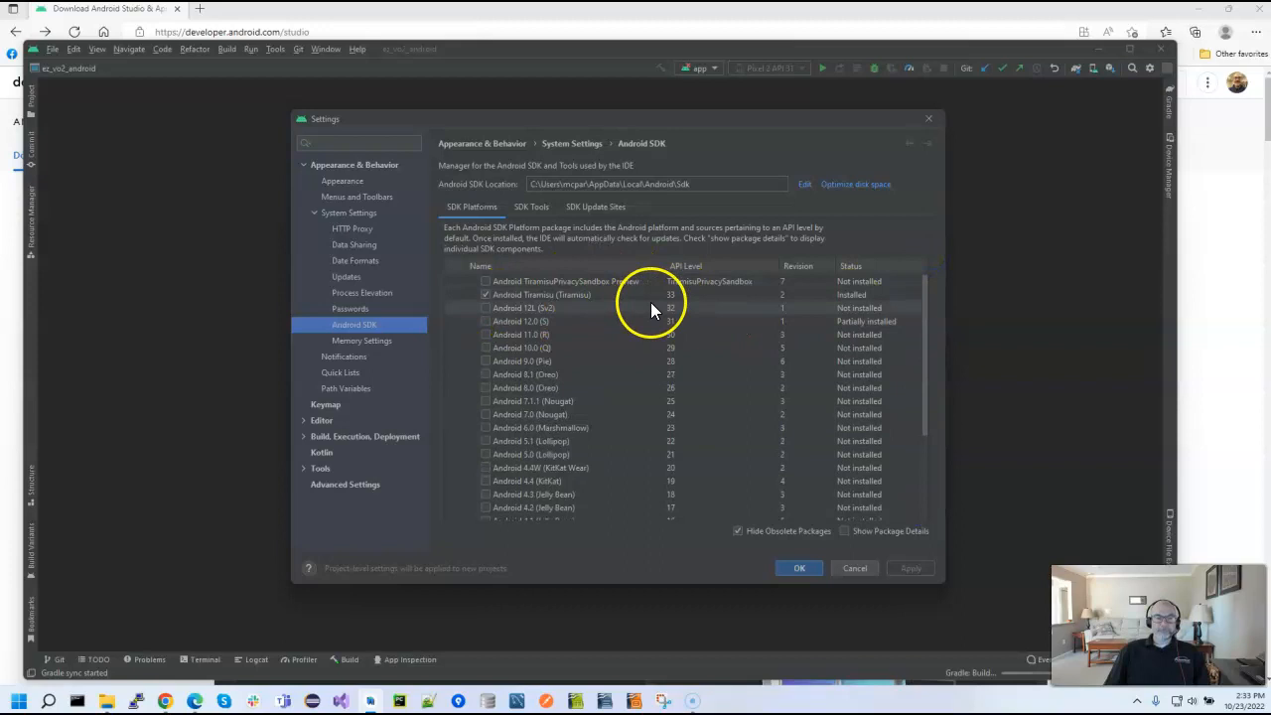
left_click(738, 533)
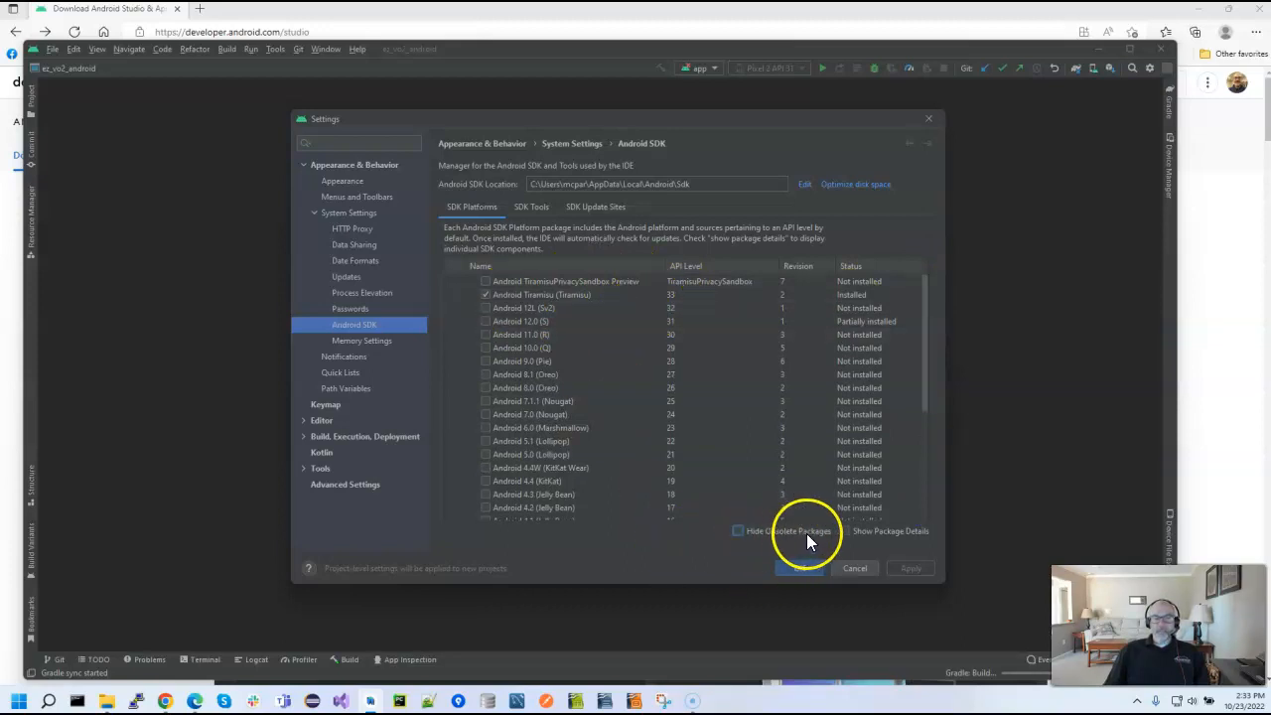
left_click_drag(924, 350, 927, 505)
left_click_drag(935, 365, 928, 279)
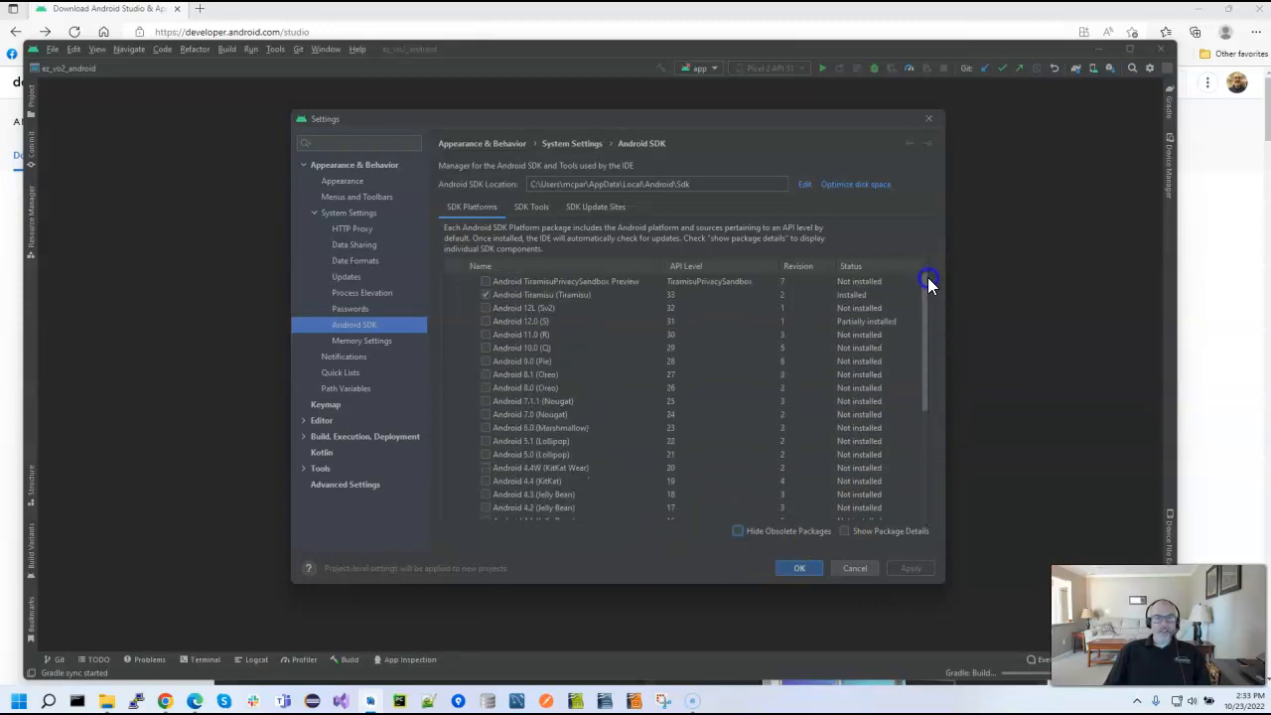
Install the Google USB Driver from the SDK tools, confirm the change, and close the settings once the installer finishes
left_click(529, 207)
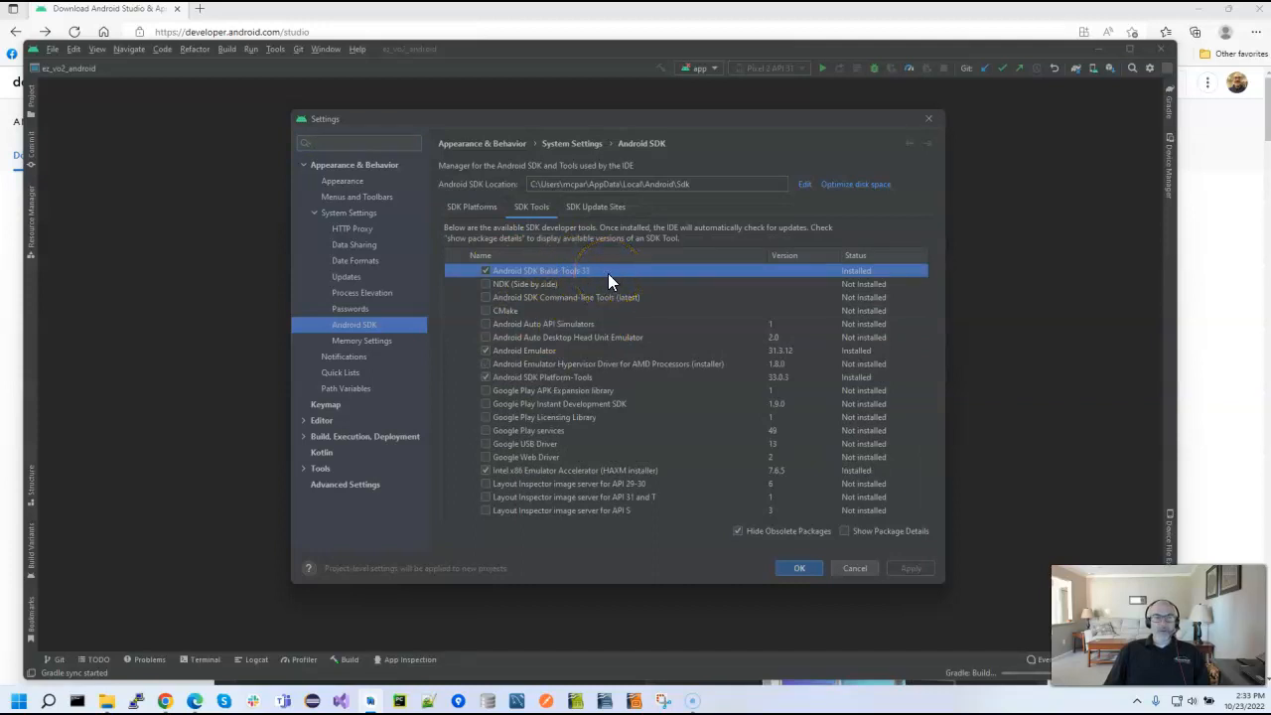
left_click(465, 204)
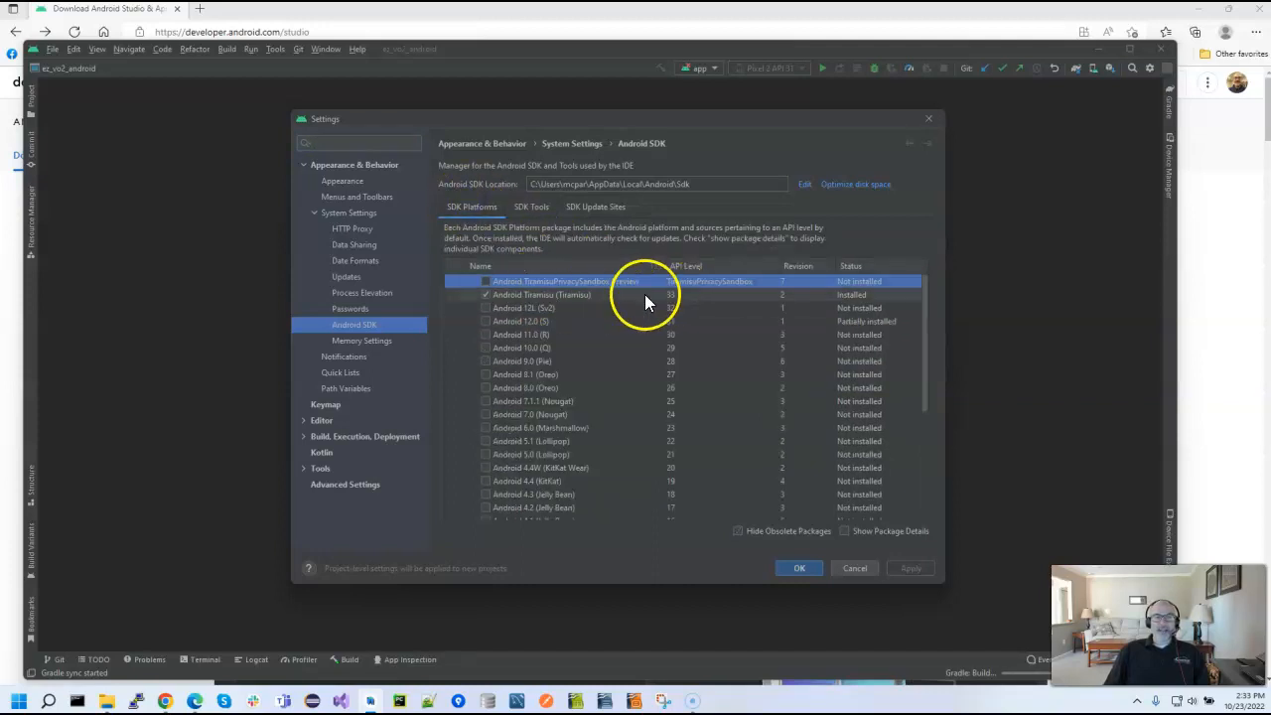
left_click(530, 209)
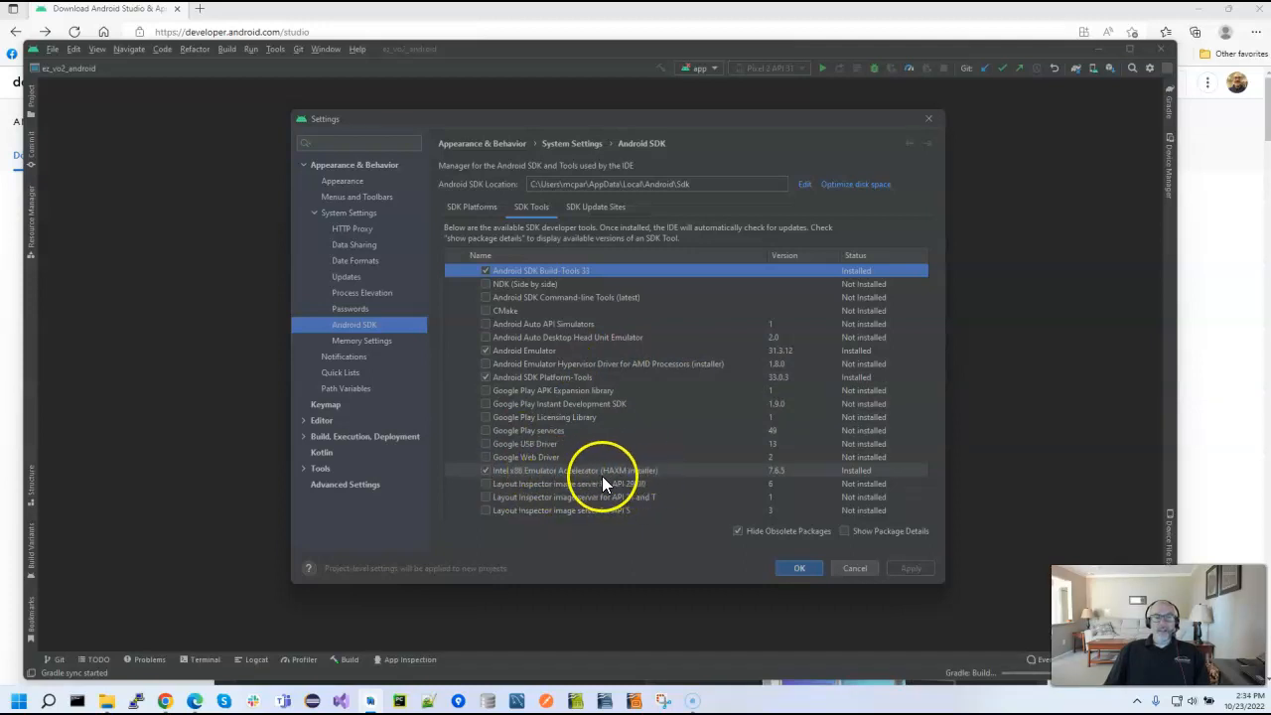
left_click(487, 444)
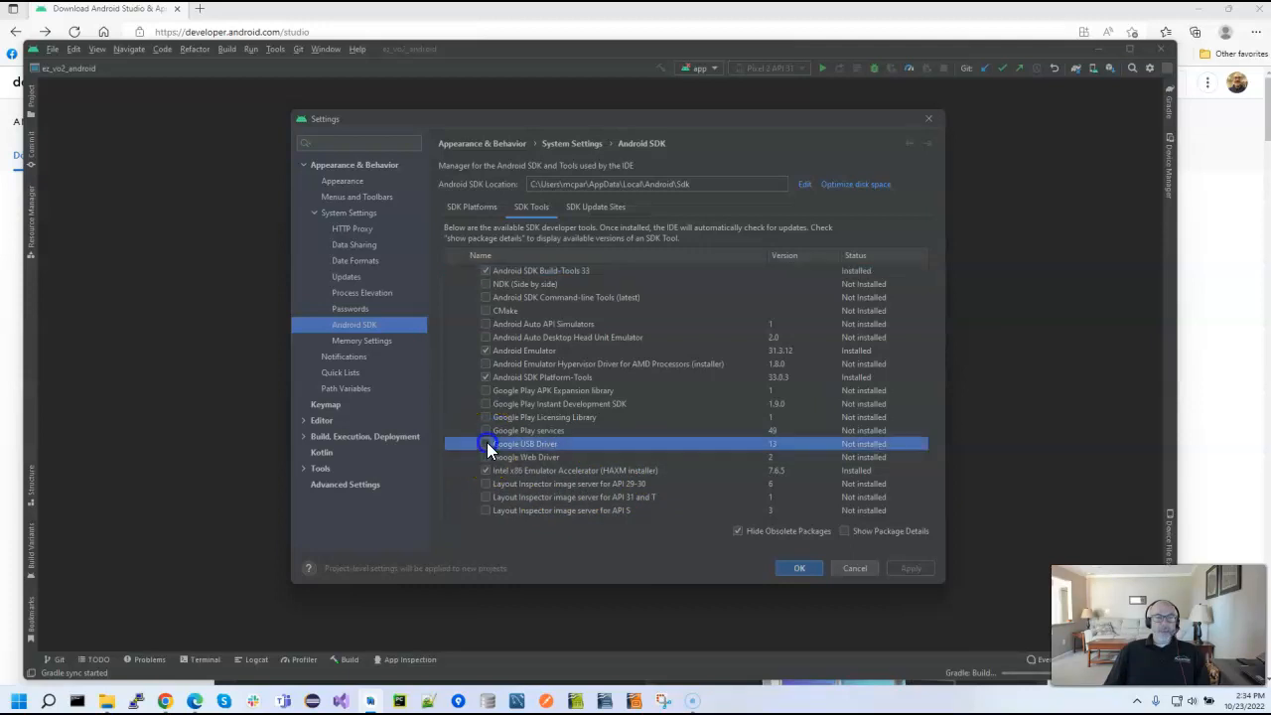
left_click(482, 444)
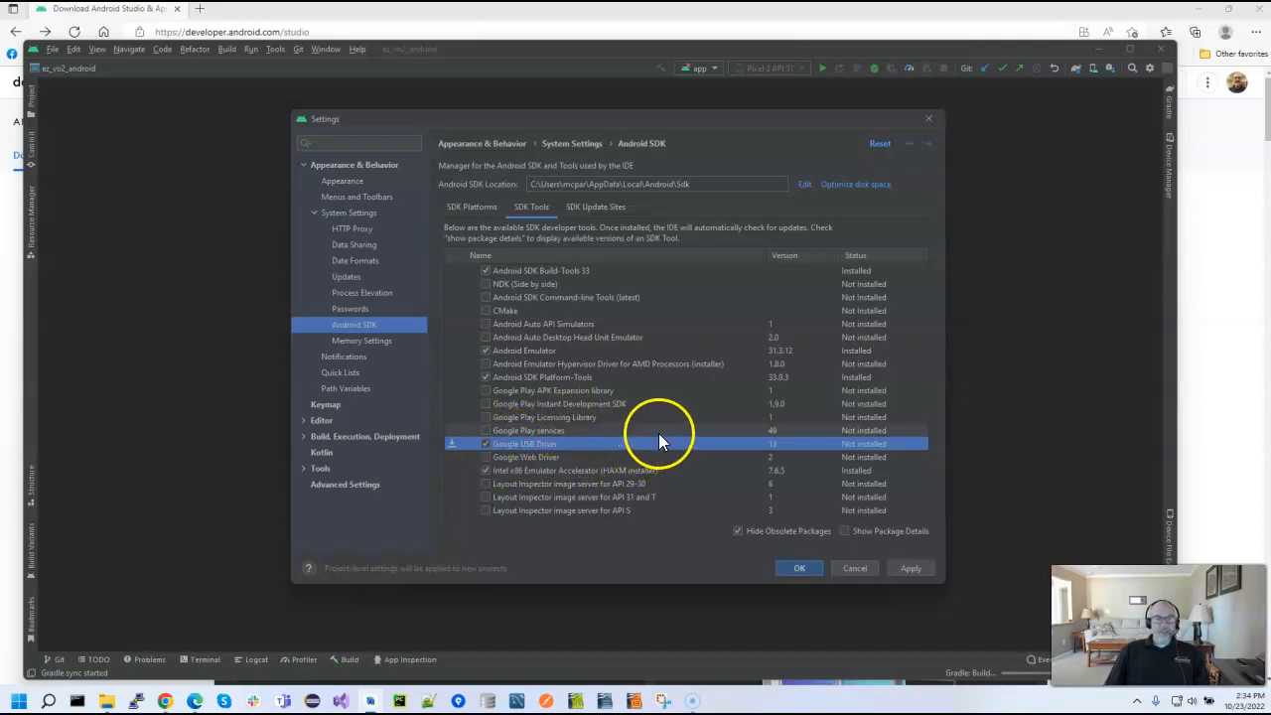
left_click(913, 568)
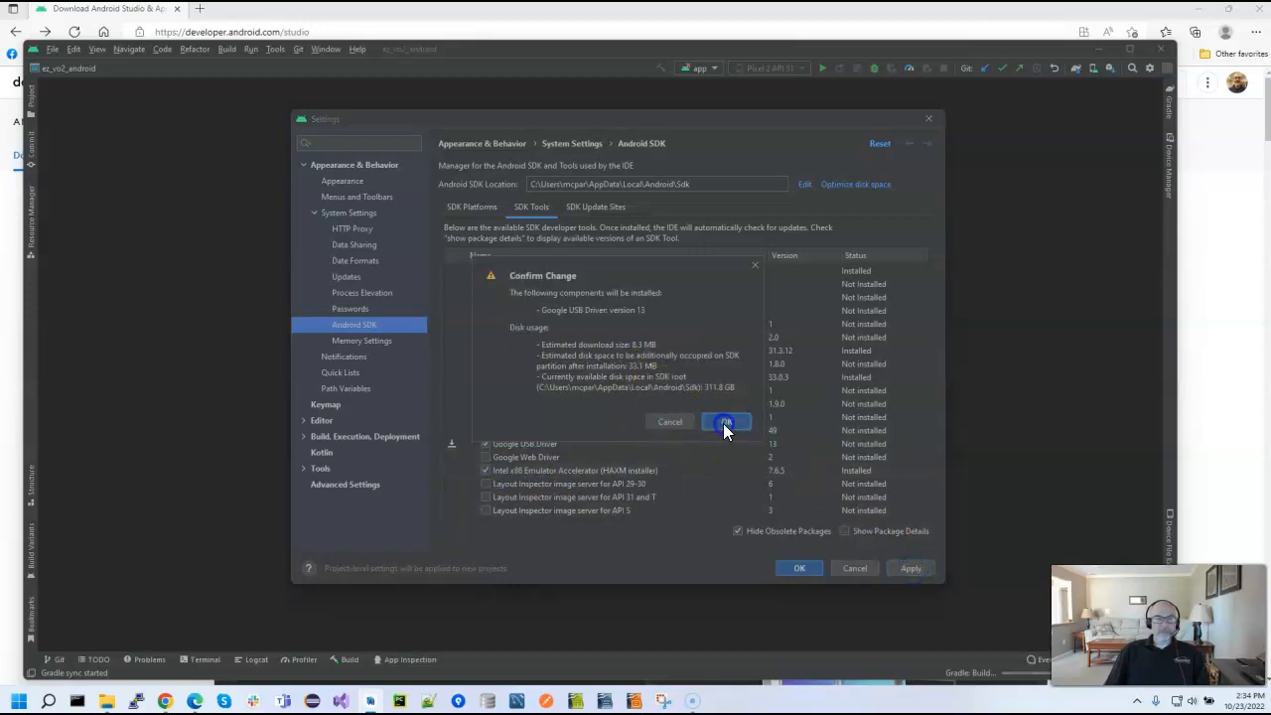
left_click(723, 423)
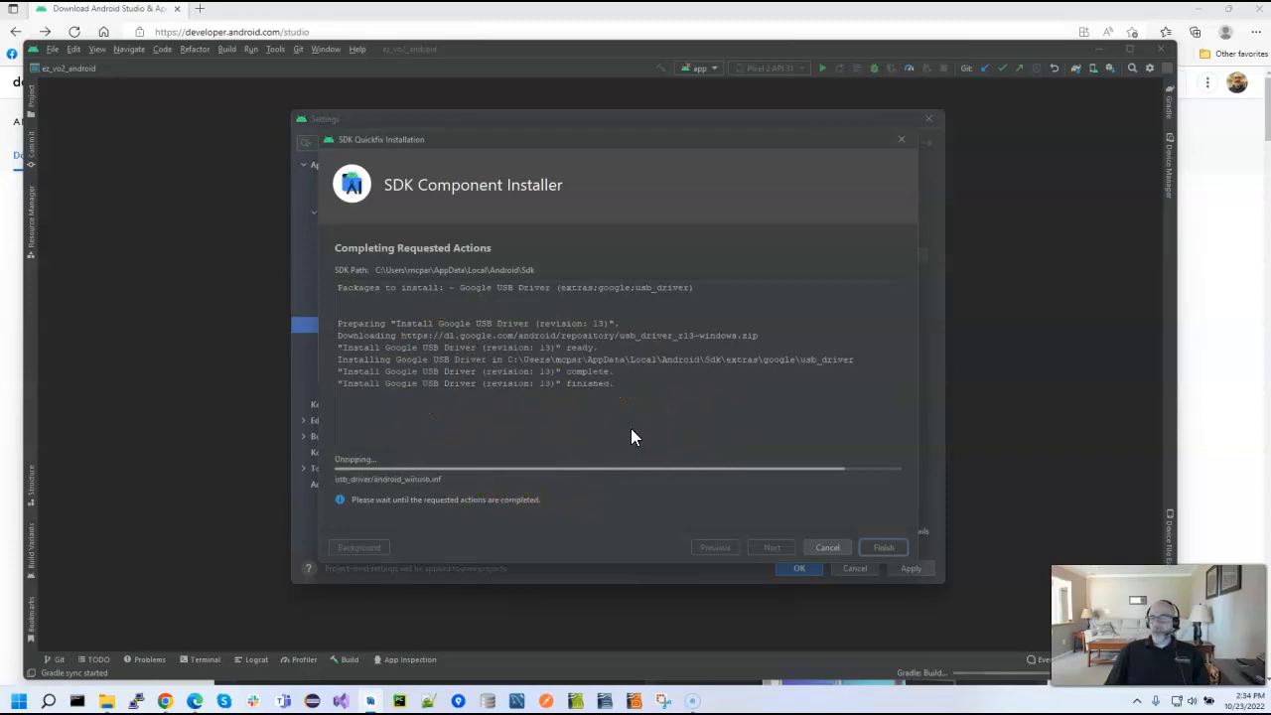
left_click(719, 500)
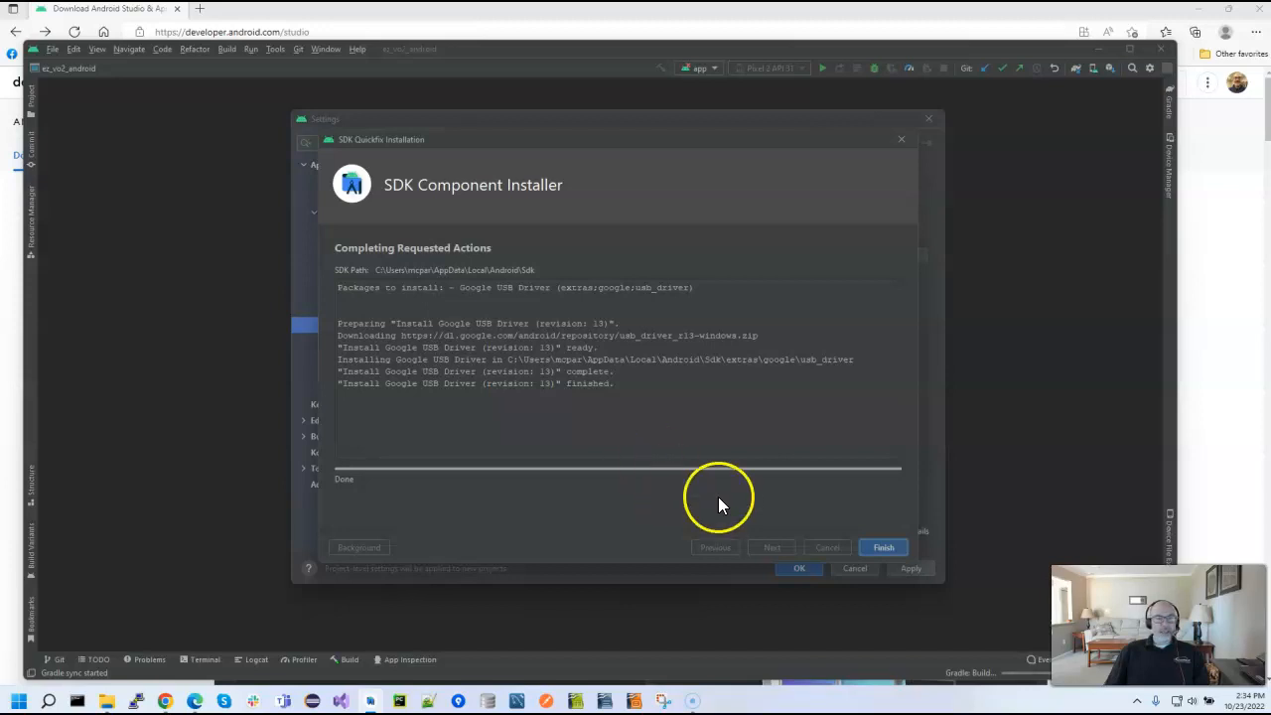
left_click(890, 544)
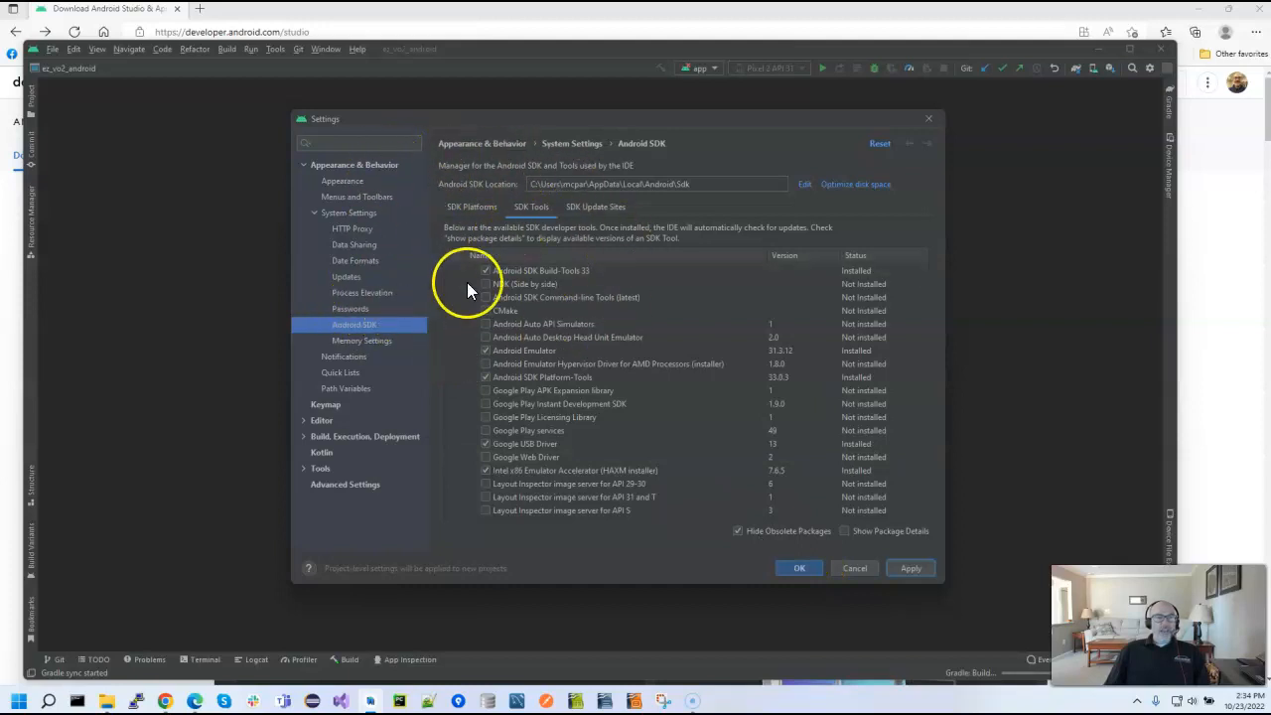
left_click(854, 570)
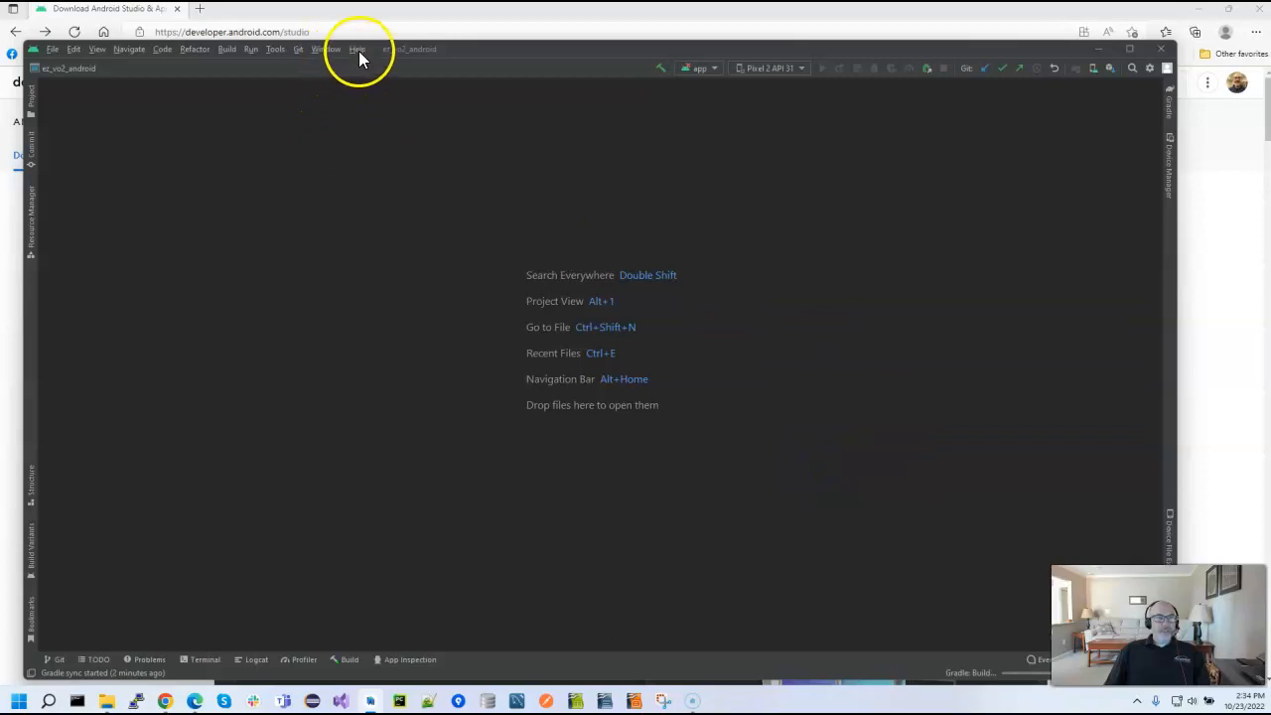
Open the Device Manager with the list of virtual devices
left_click(275, 51)
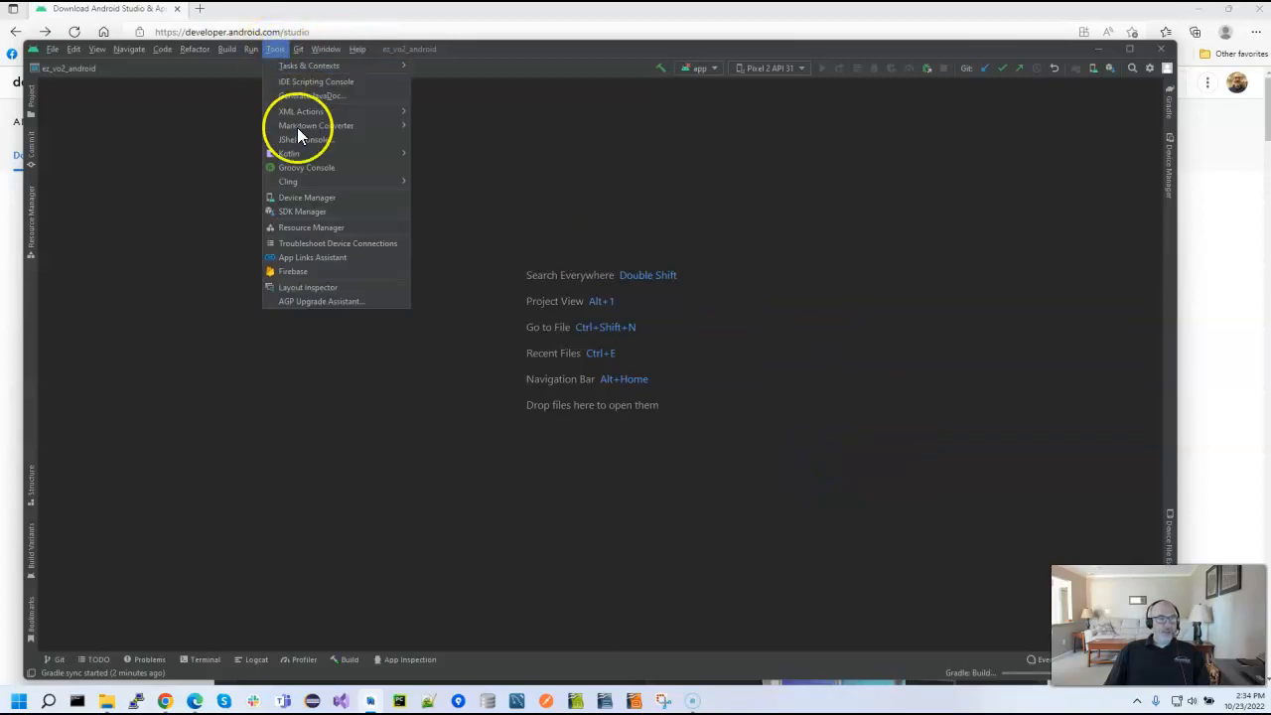
left_click(318, 198)
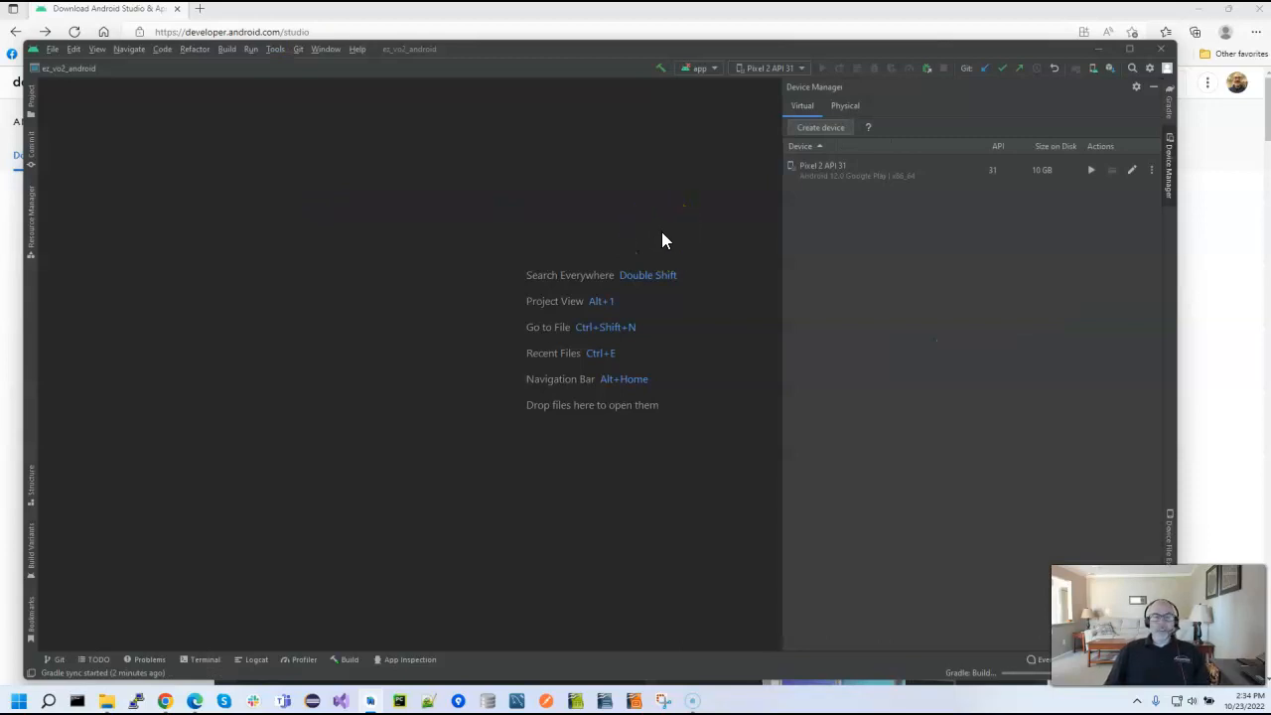
left_click(736, 218)
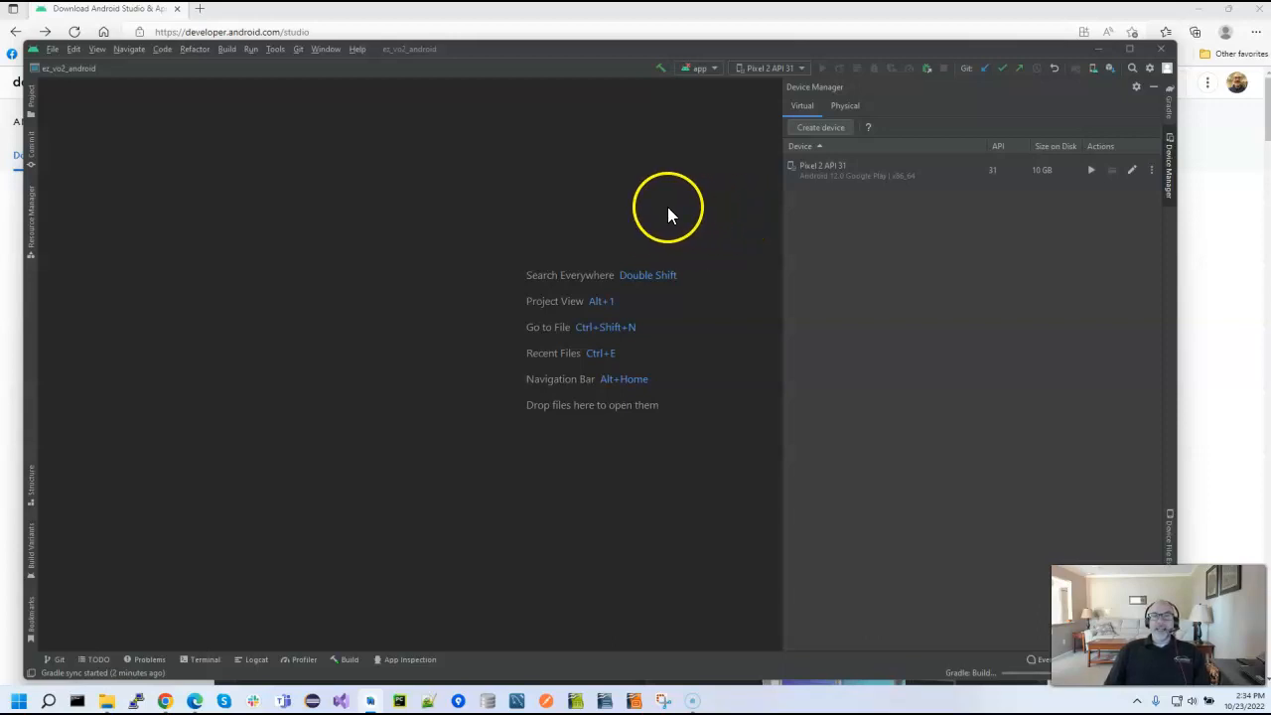
left_click(276, 49)
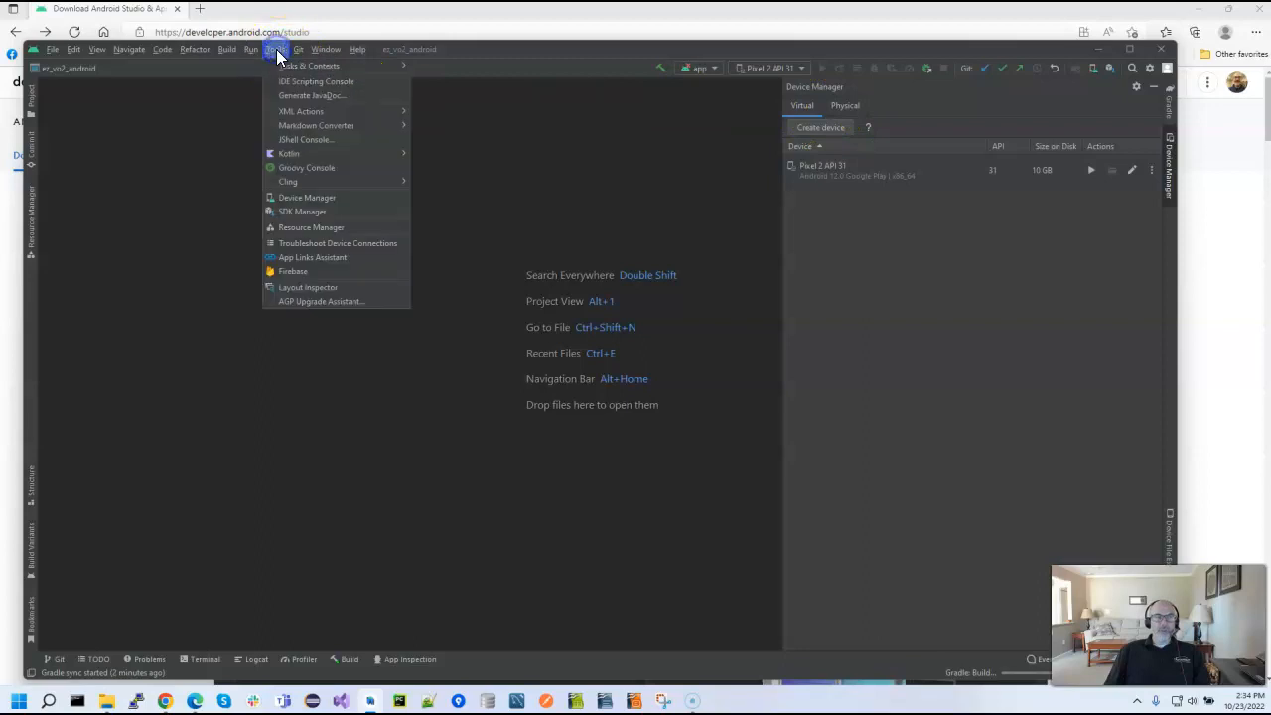
left_click(338, 198)
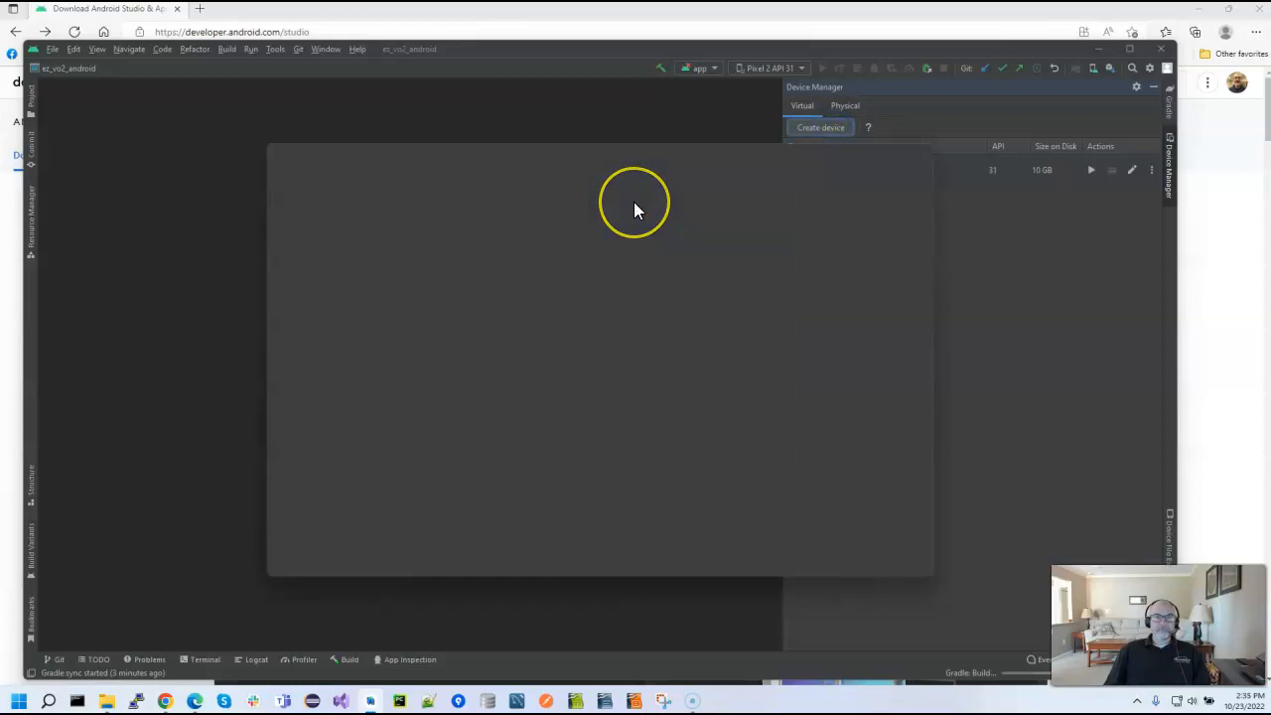
Go through creating a Pixel 2 phone virtual device with the S (Android 12.0) system image, and cancel at the configuration check
left_click(313, 326)
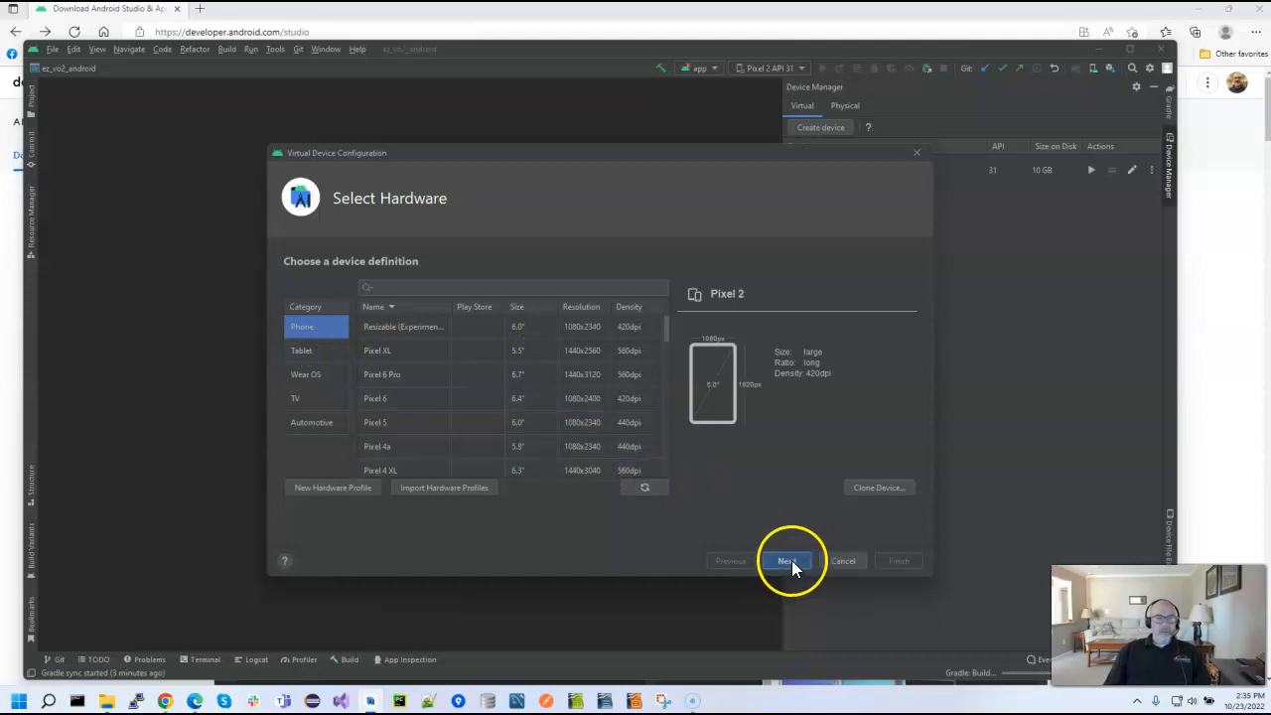
scroll(411, 381, "down", 1)
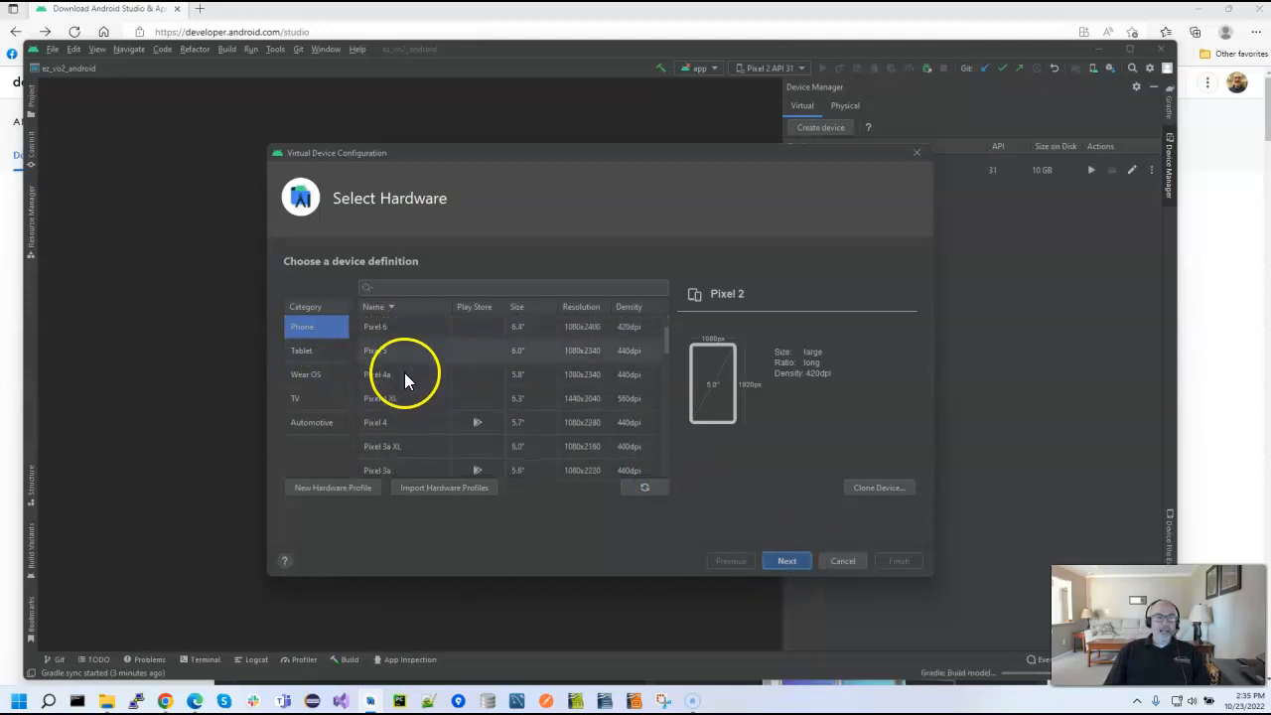
scroll(415, 393, "up", 1)
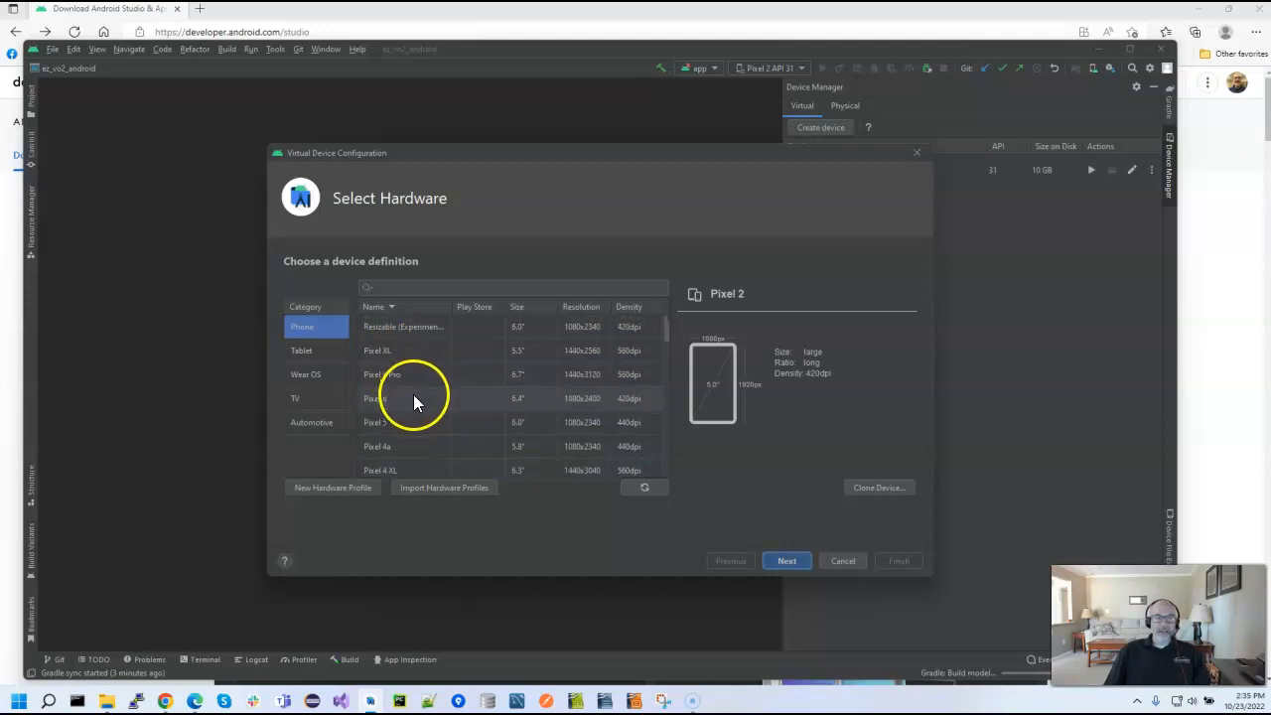
scroll(418, 386, "down", 5)
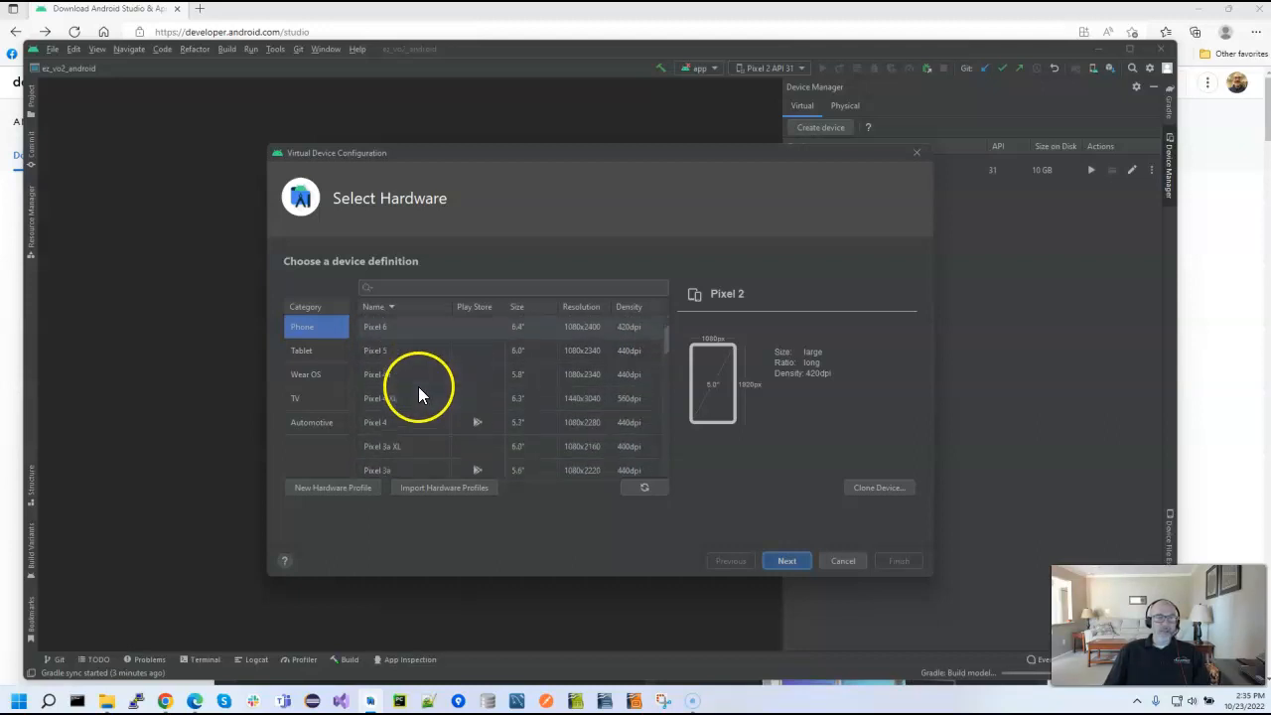
scroll(421, 387, "up", 4)
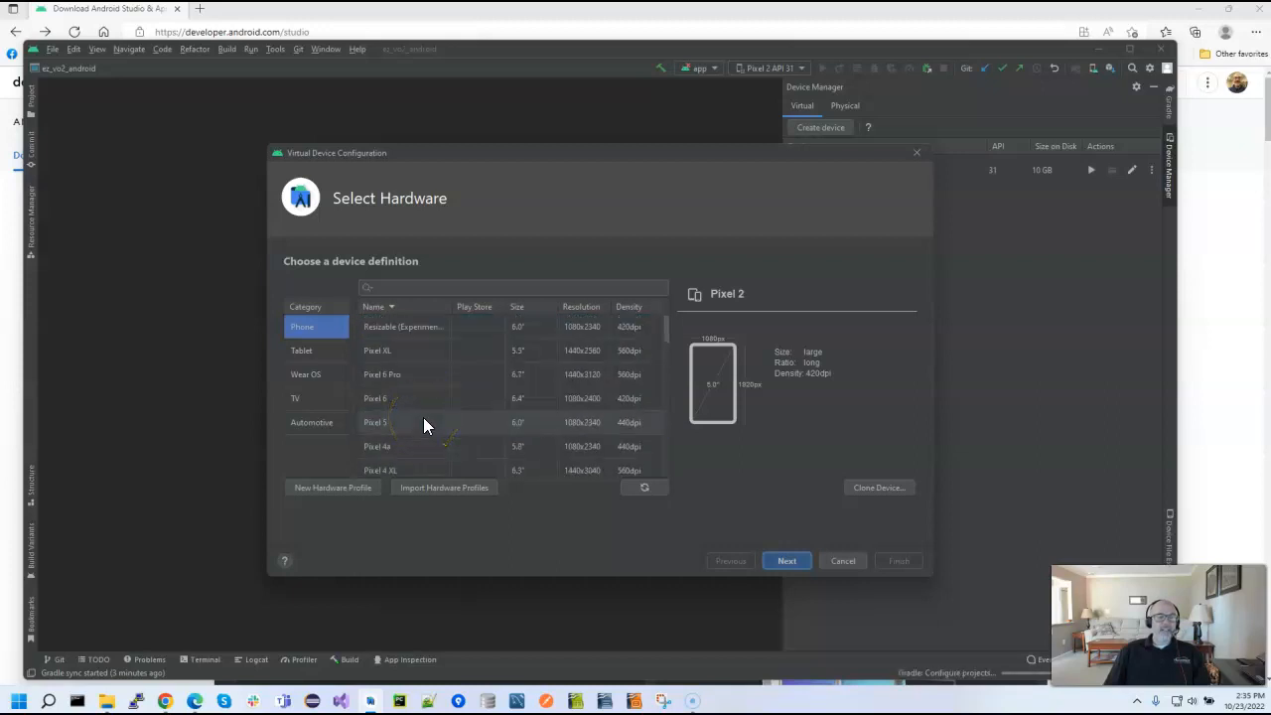
left_click(786, 561)
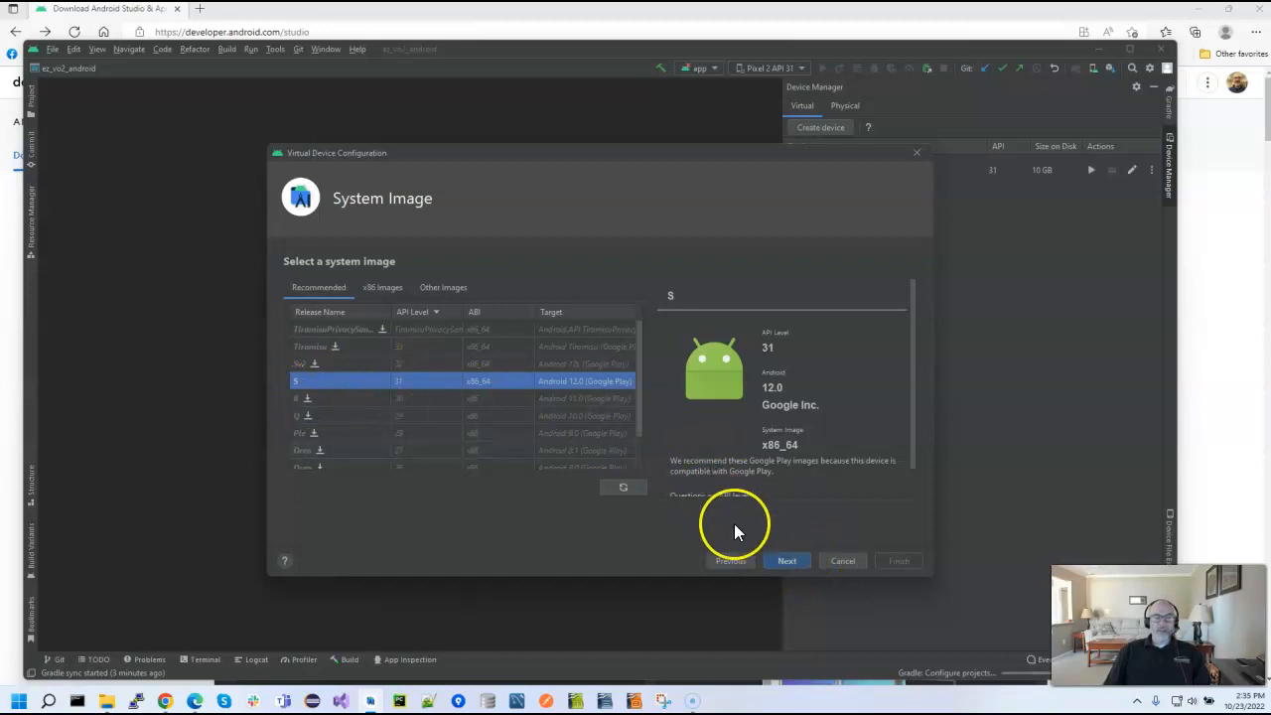
left_click(787, 558)
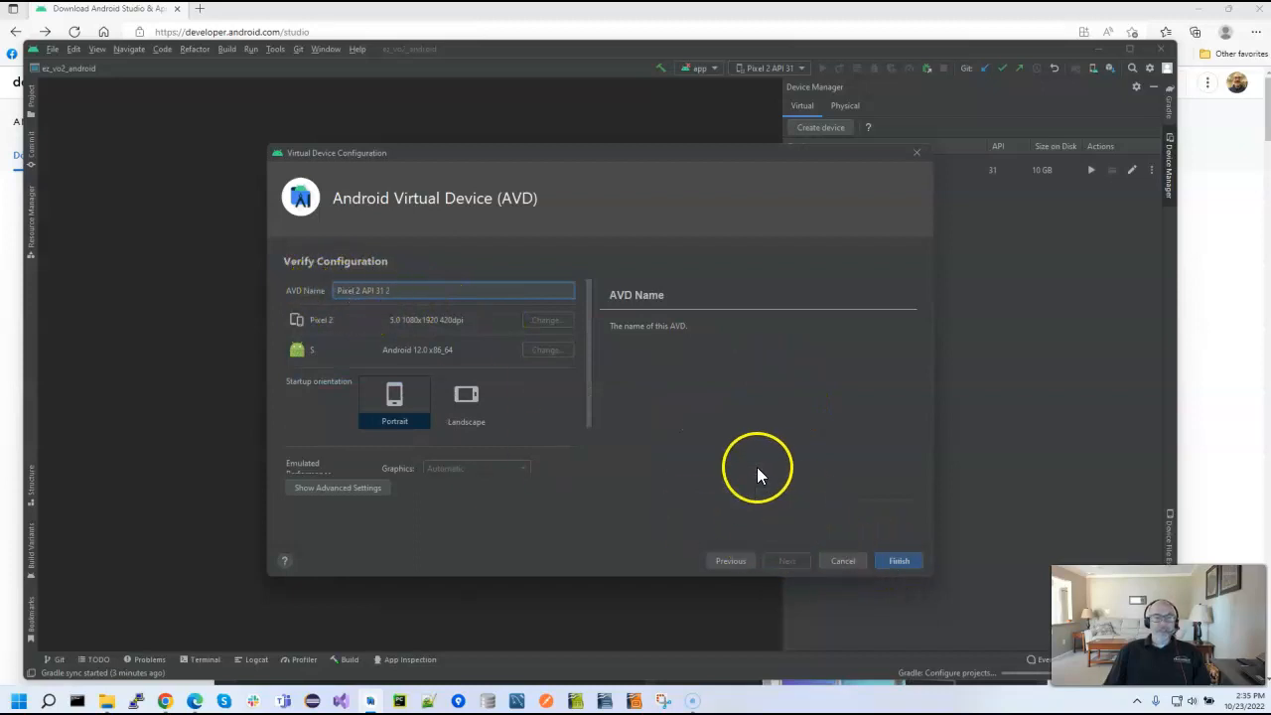
left_click(857, 560)
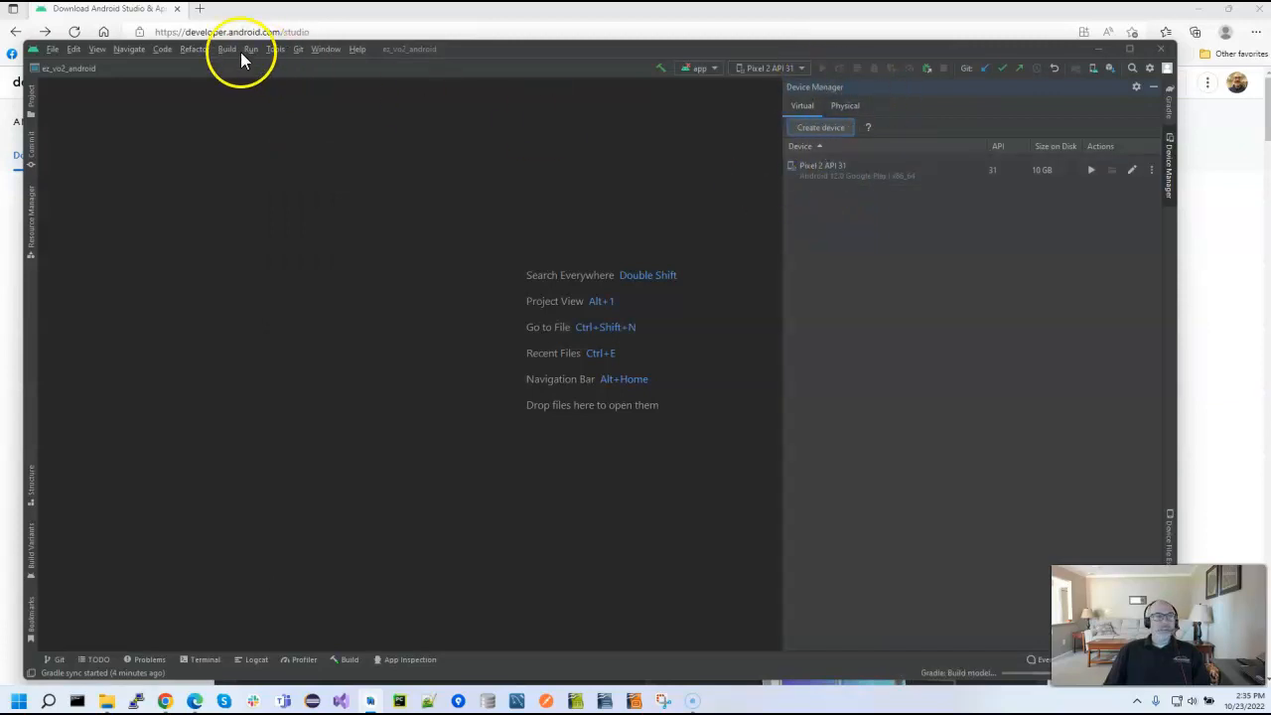
left_click(276, 50)
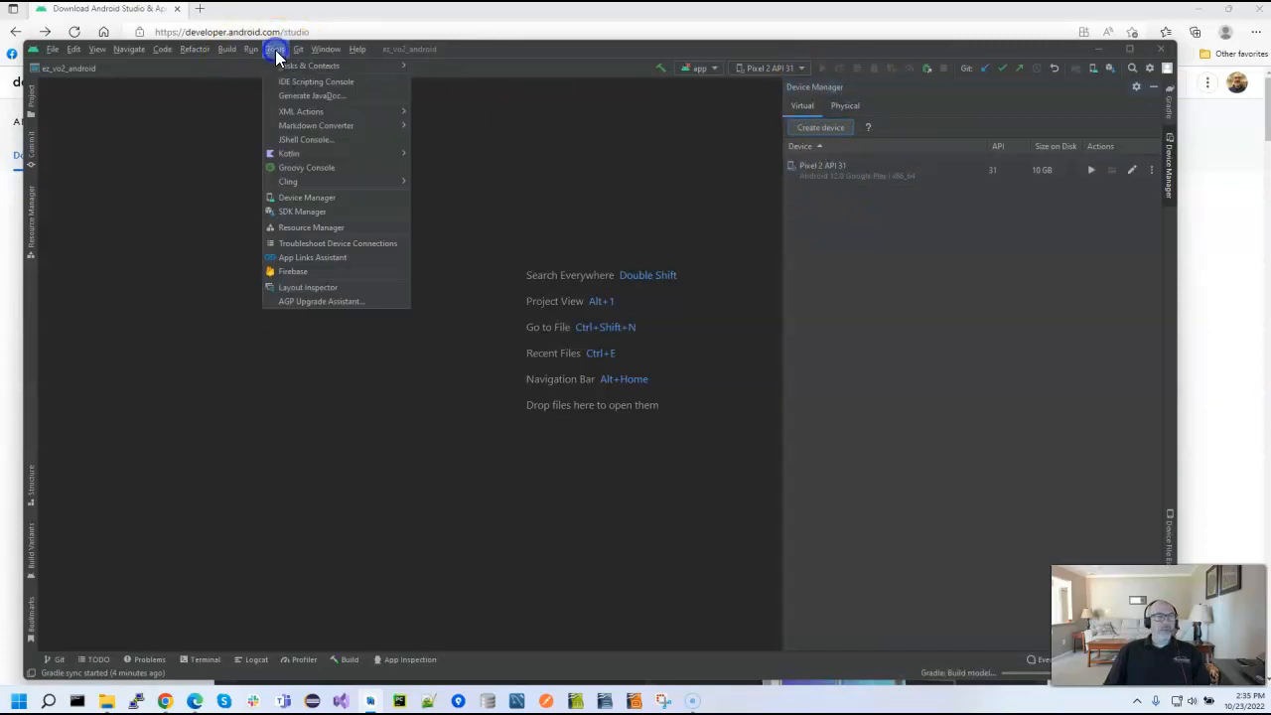
Launch the Pixel 2 API 31 virtual device from the Device Manager and dismiss the error dialog
left_click(996, 289)
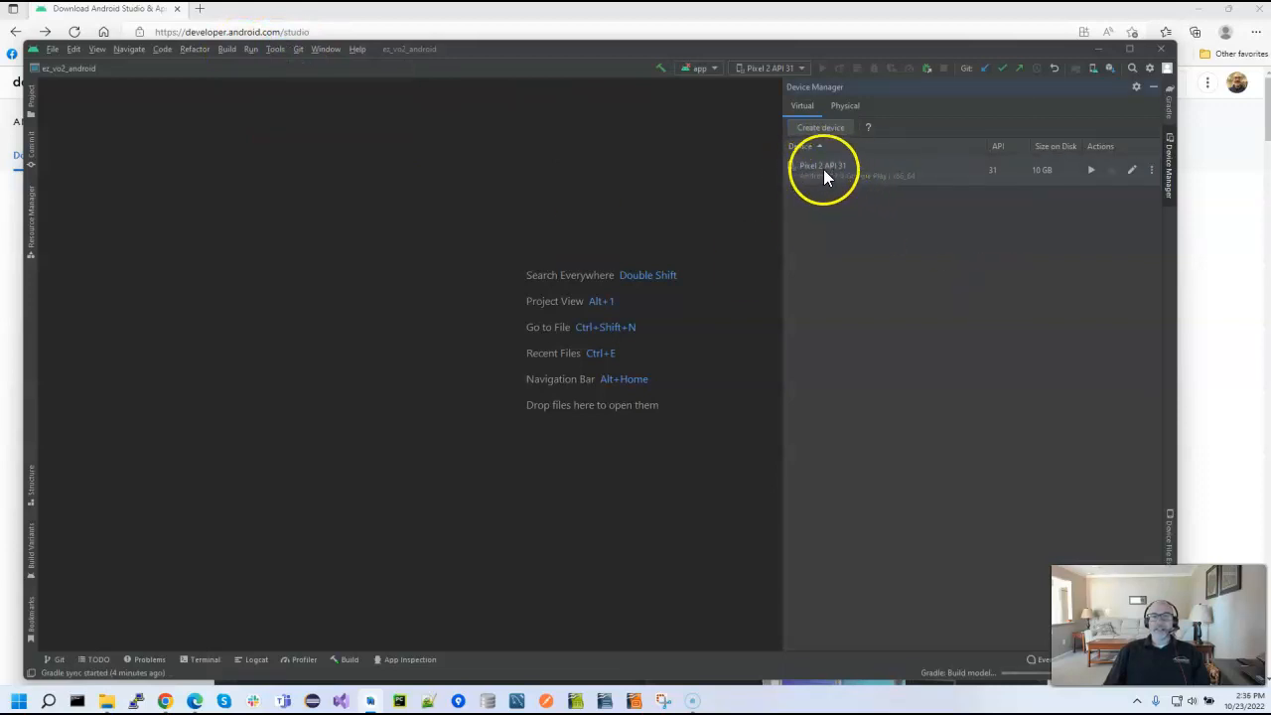
left_click(1089, 168)
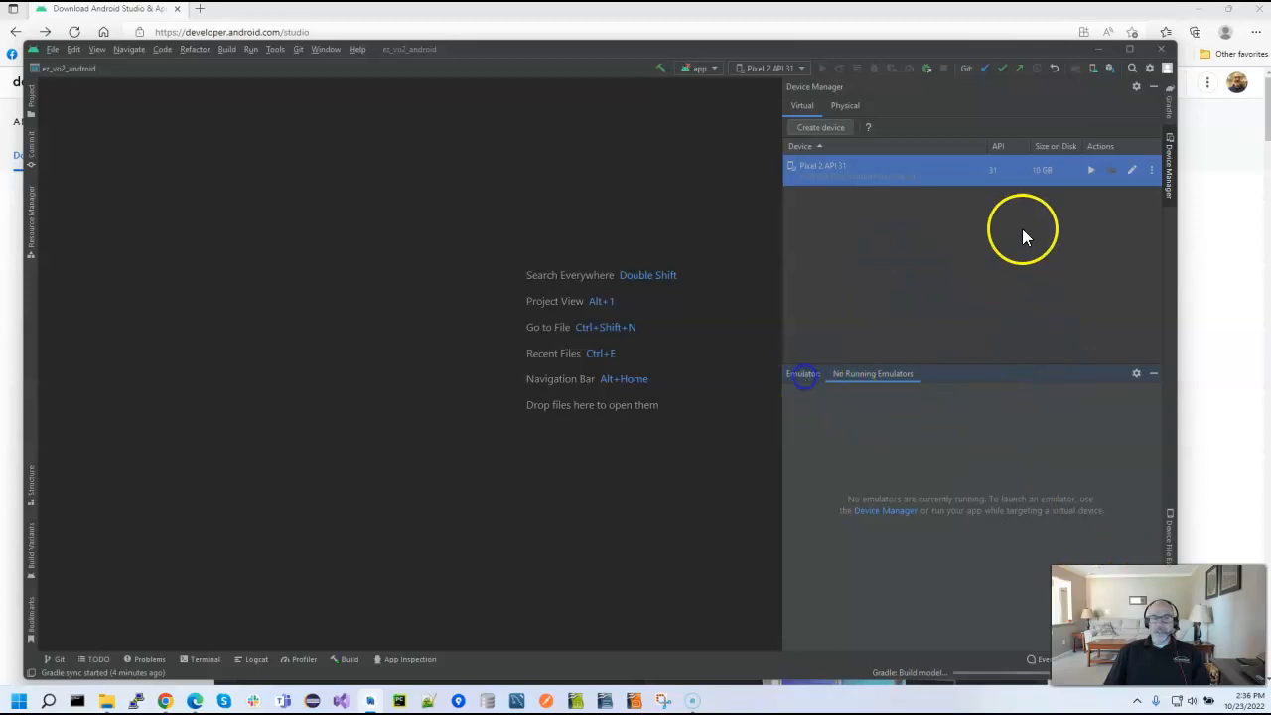
left_click(1090, 171)
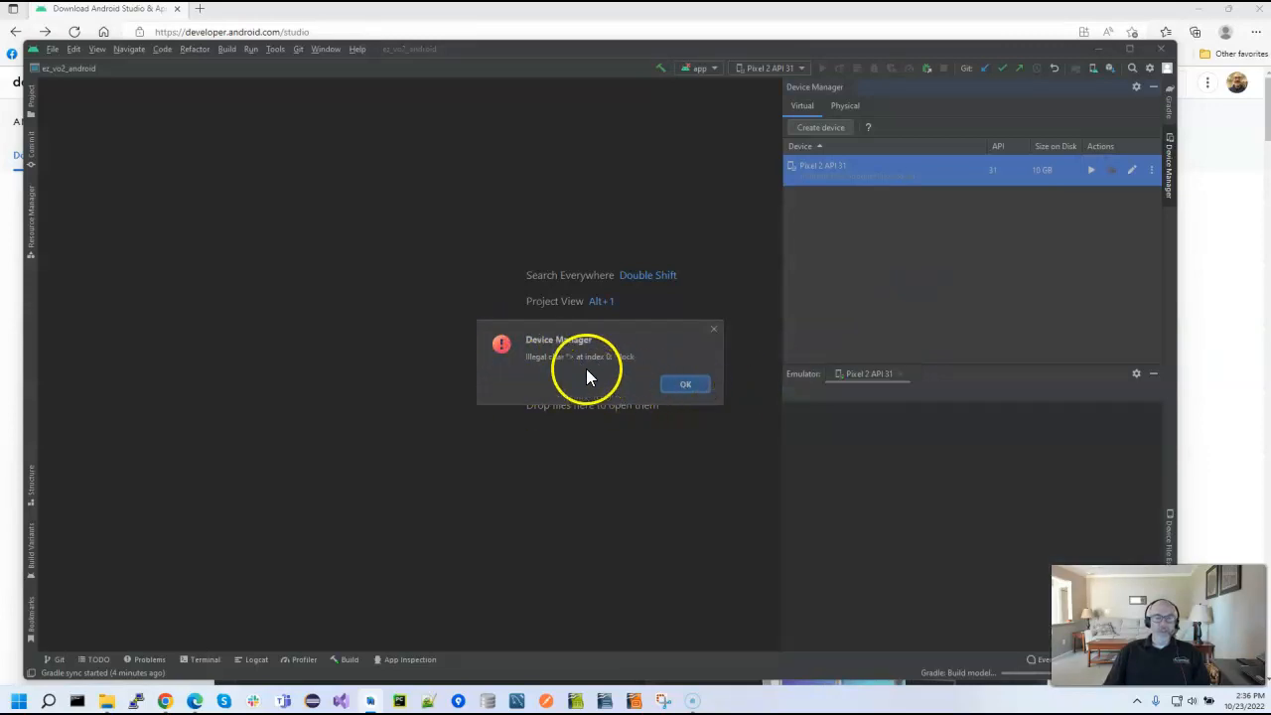
left_click(687, 386)
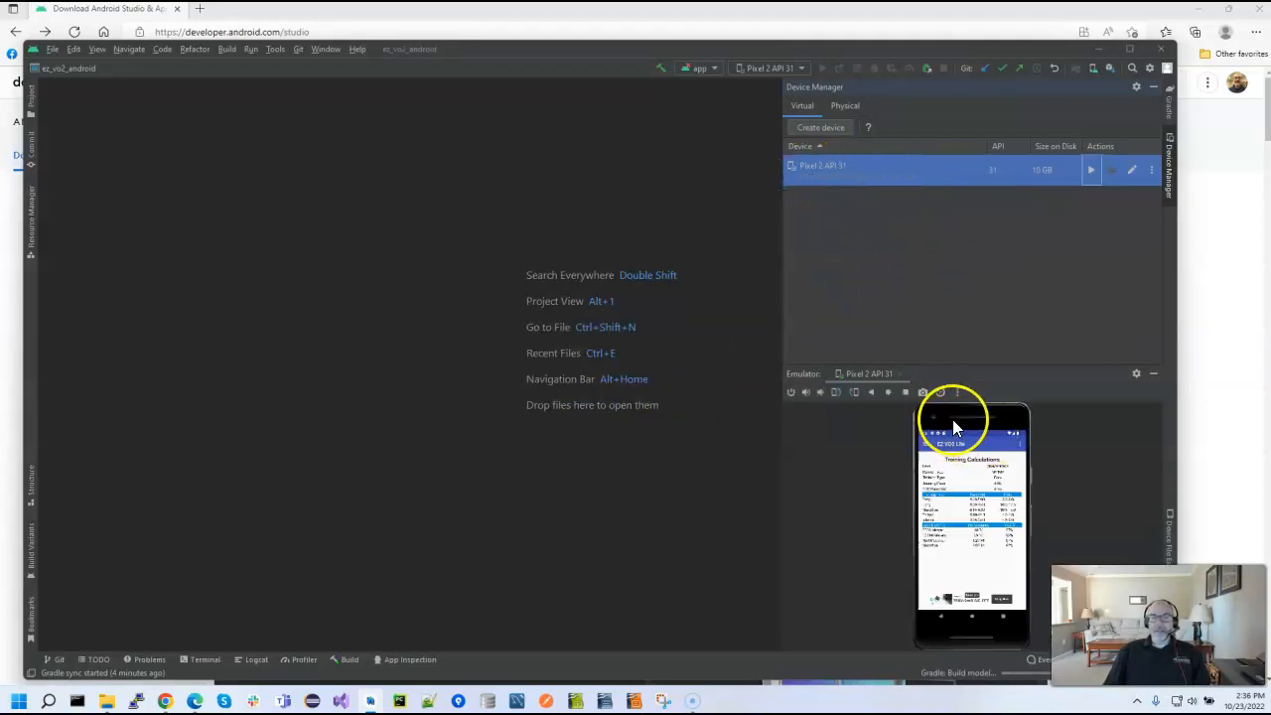
Hide the Device Manager so that the running Pixel 2 API 31 emulator takes up the full pane height
left_click(983, 432)
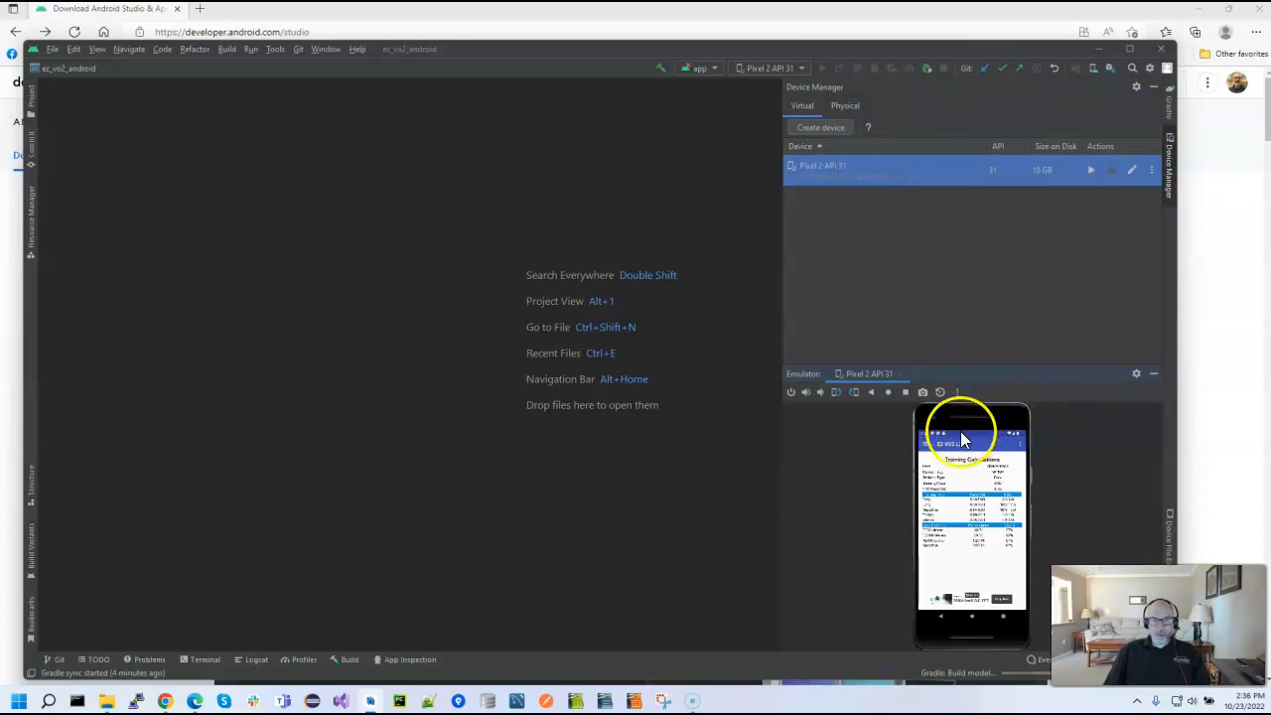
left_click(1170, 165)
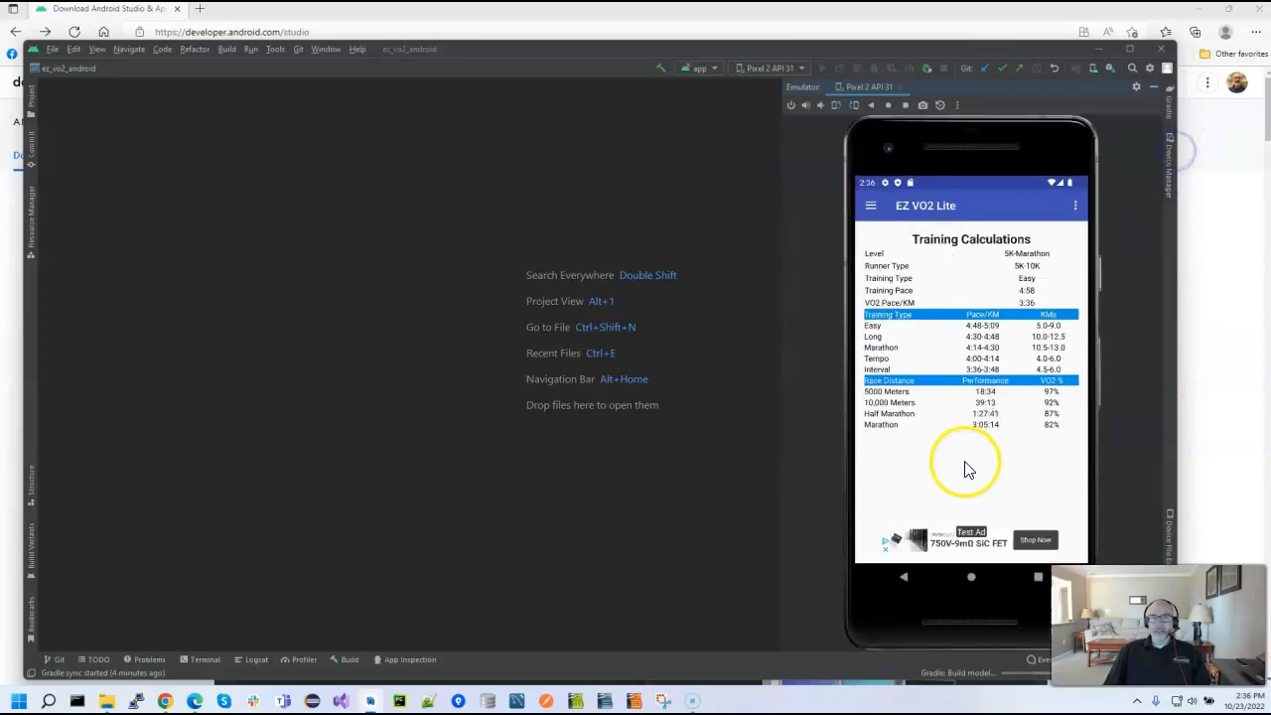
left_click(1170, 167)
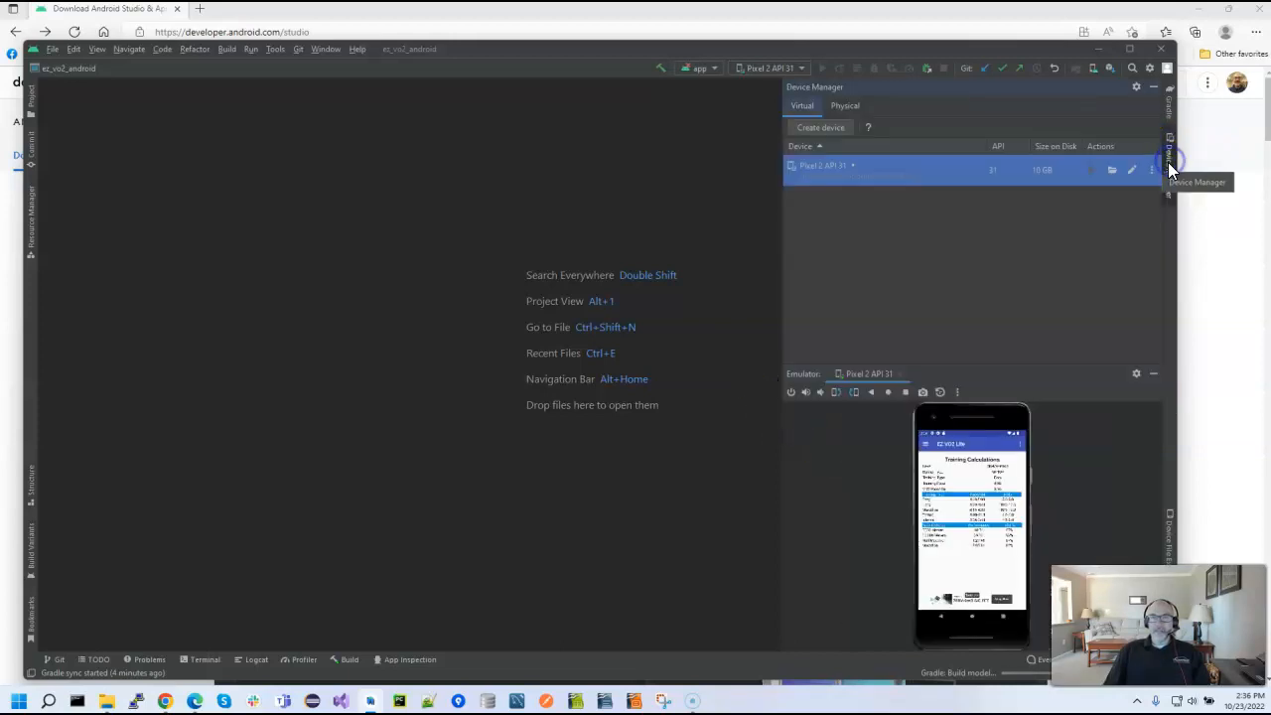
left_click(1170, 166)
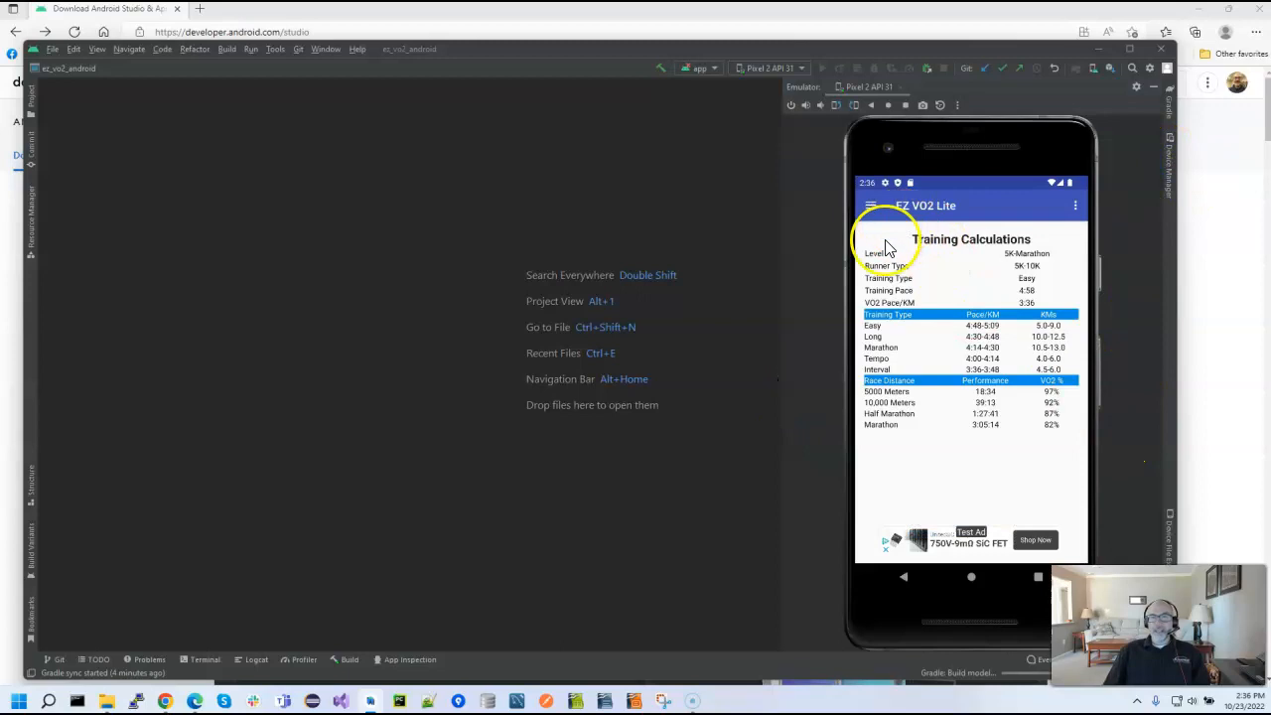